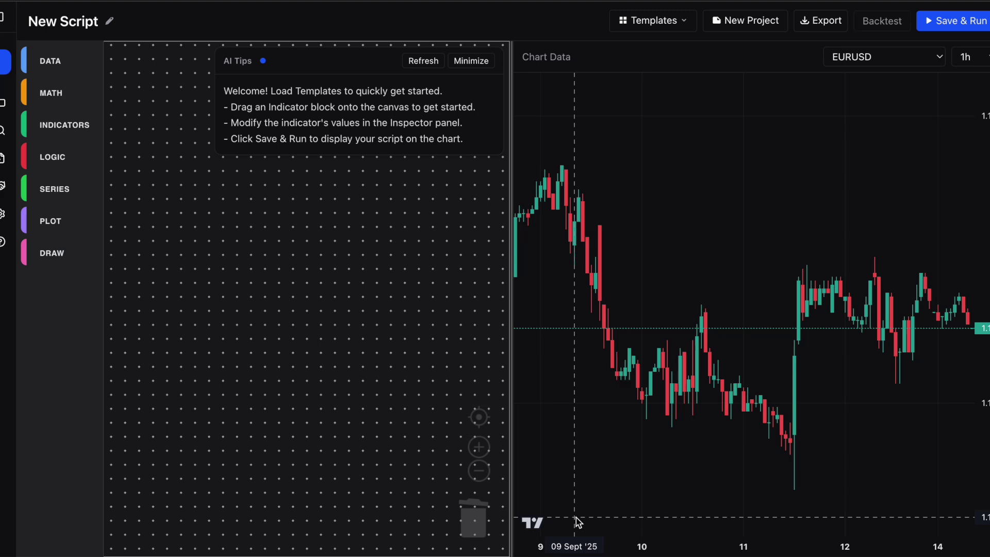
Step: Rename the script as New Scri
{"action": "mouse_move", "coordinate": [98, 180]}
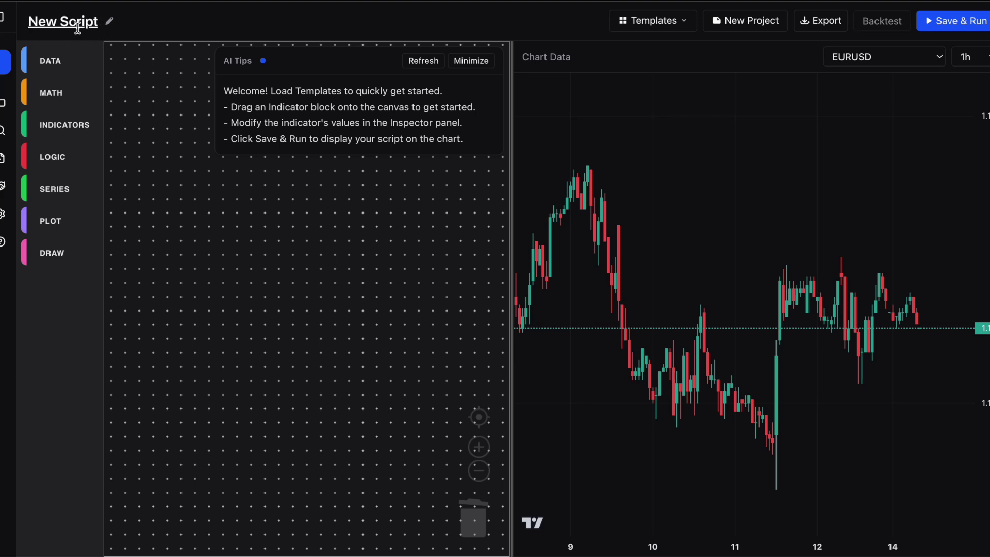
{"action": "left_click", "coordinate": [109, 21]}
{"action": "key", "text": "BackSpace"}
{"action": "key", "text": "BackSpace"}
{"action": "key", "text": "Return"}
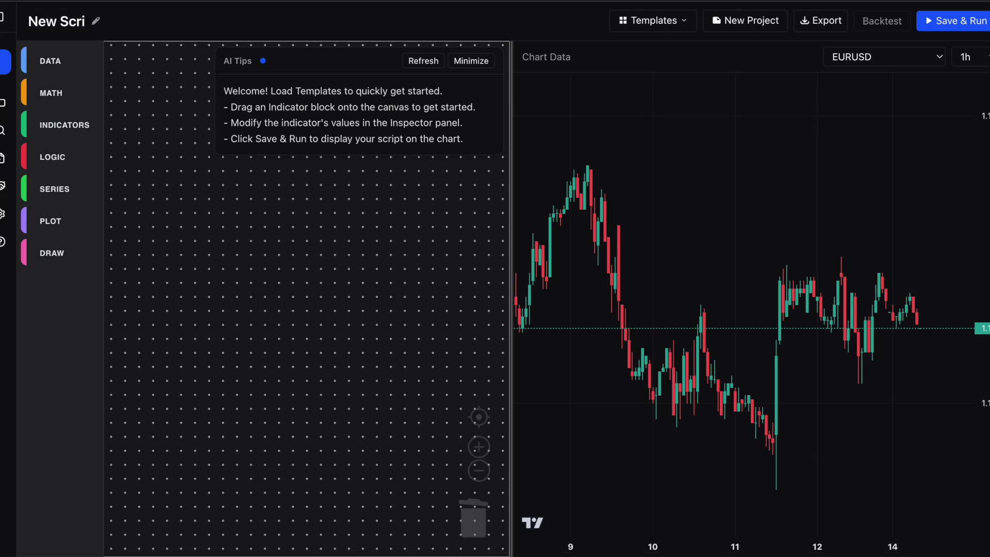
{"action": "left_click", "coordinate": [687, 29]}
{"action": "left_click", "coordinate": [603, 19]}
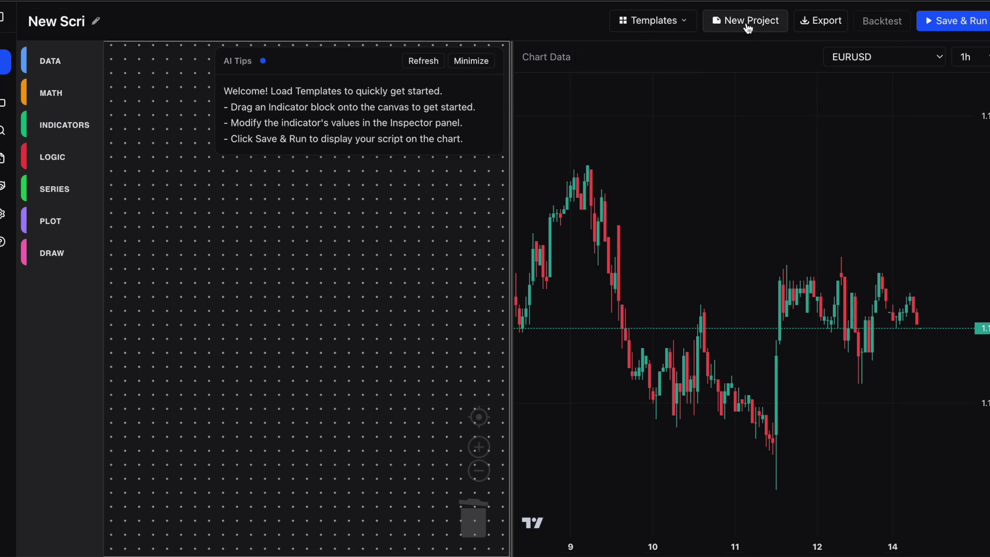
{"action": "left_click", "coordinate": [824, 22]}
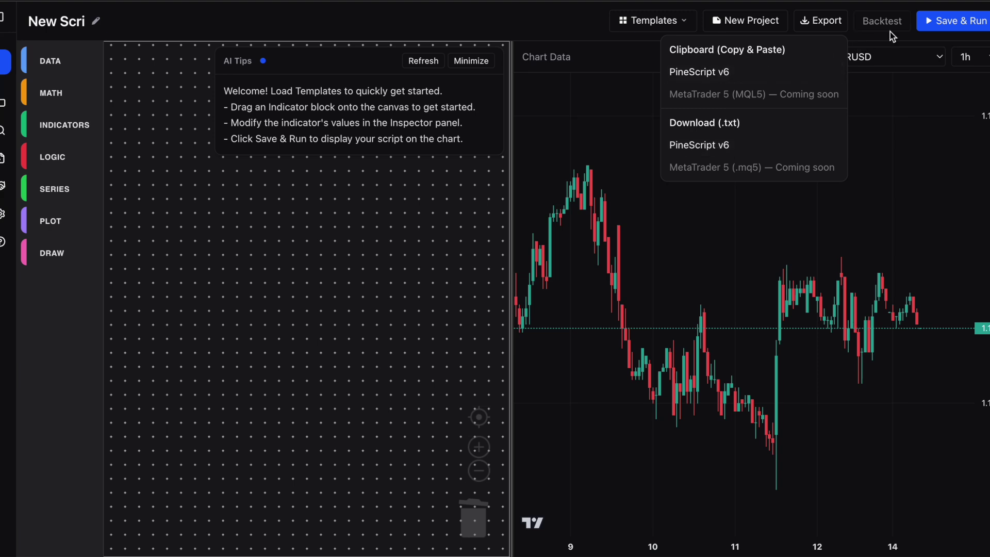
{"action": "left_click", "coordinate": [955, 40]}
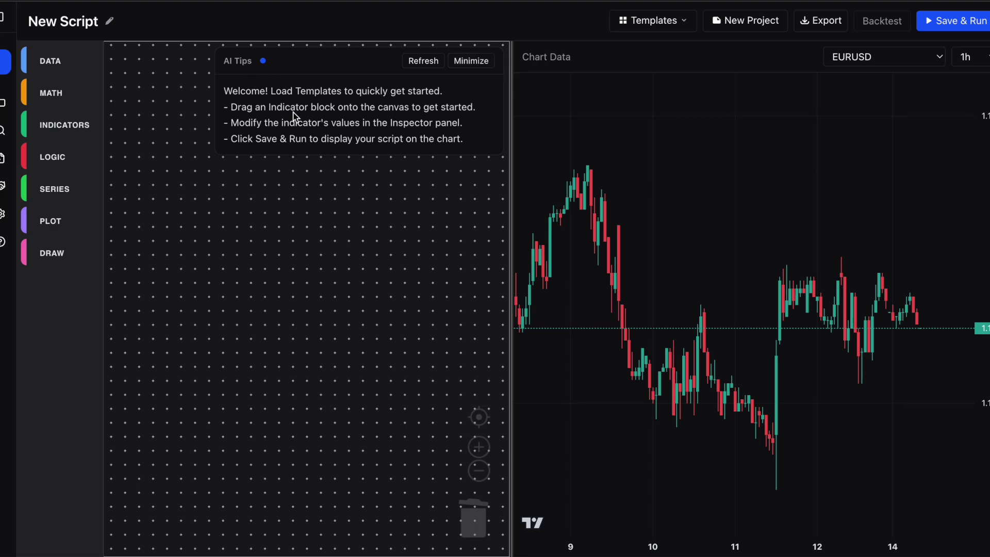
Step: Minimize the AI tips
{"action": "left_click", "coordinate": [471, 61]}
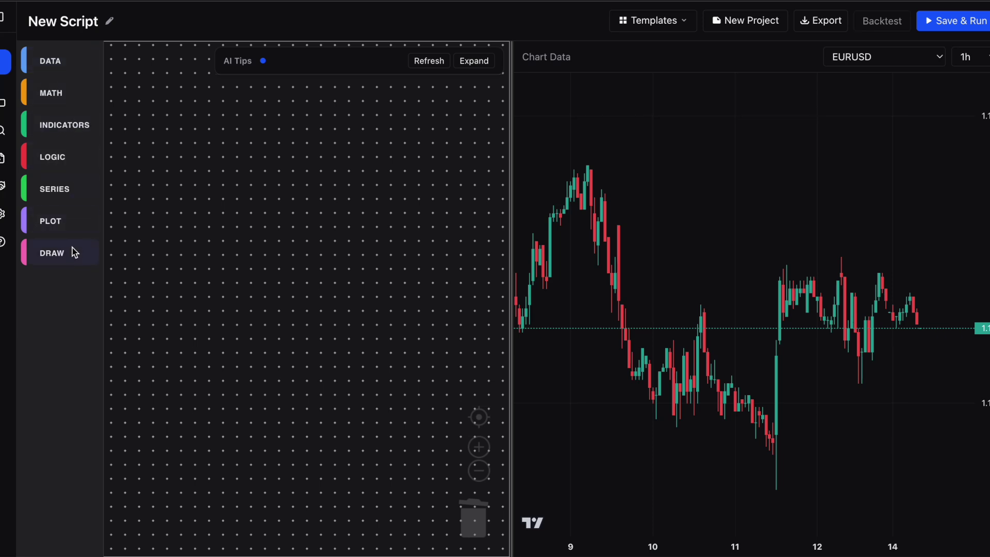
Step: Examine the blocks available in the Data, Math, Indicators, Logic, Series, Plot and Draw categories
{"action": "left_click", "coordinate": [77, 65]}
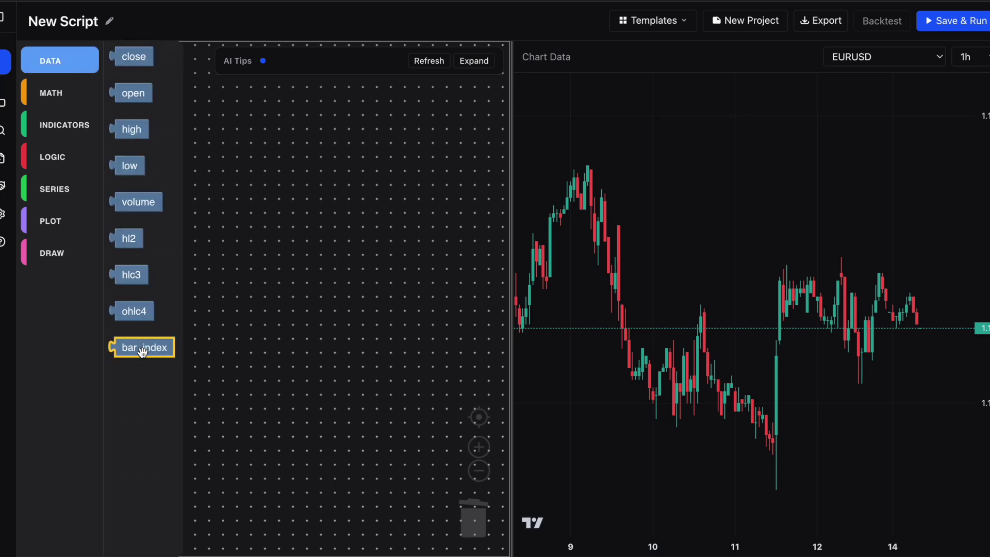
{"action": "left_click", "coordinate": [67, 92]}
{"action": "left_click", "coordinate": [75, 127]}
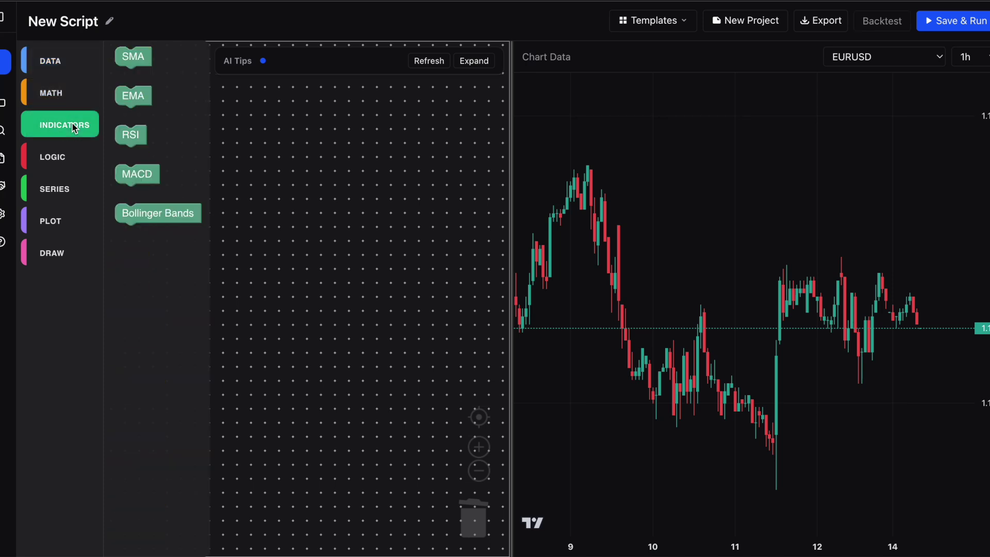
{"action": "left_click", "coordinate": [73, 157]}
{"action": "left_click", "coordinate": [64, 190]}
{"action": "left_click", "coordinate": [66, 225]}
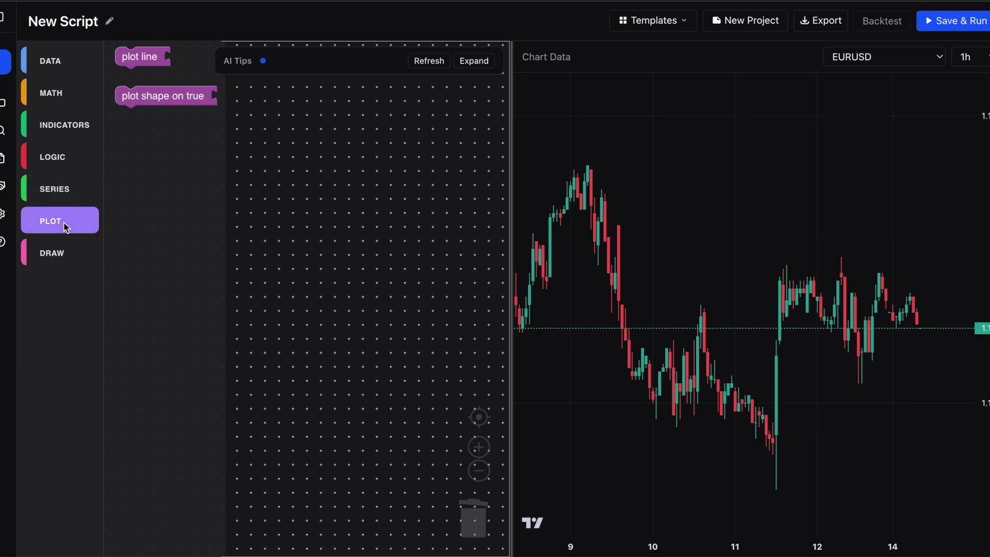
{"action": "left_click", "coordinate": [66, 257]}
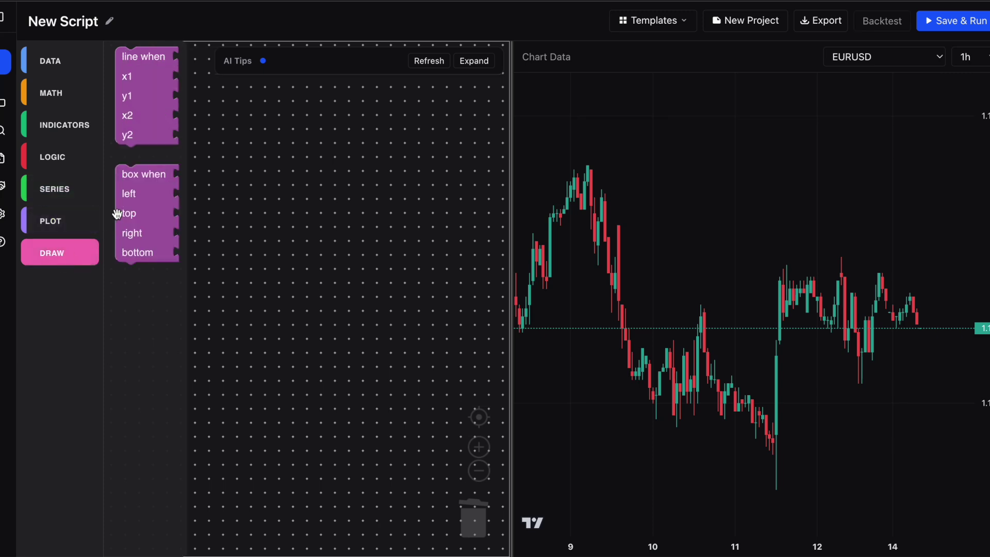
{"action": "left_click", "coordinate": [68, 230]}
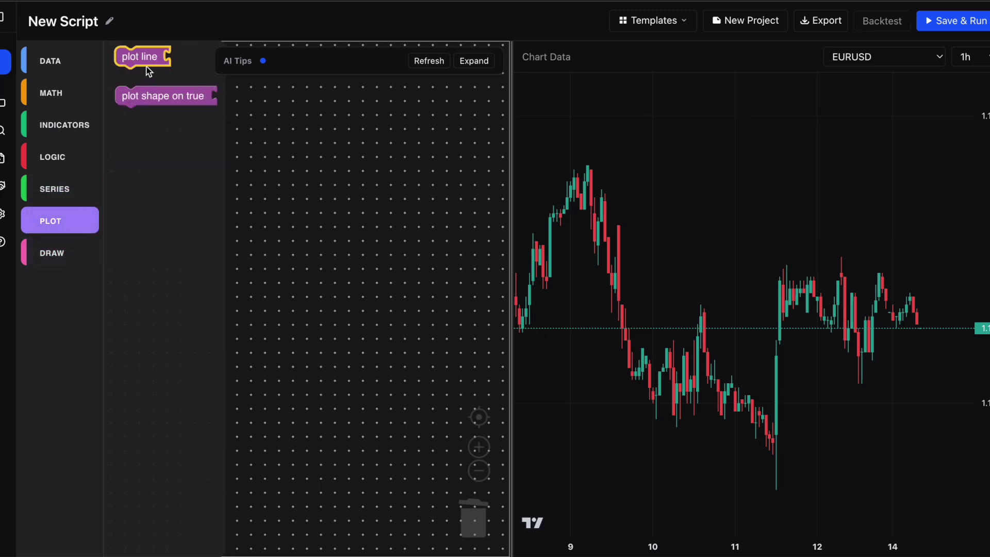
{"action": "left_click", "coordinate": [51, 94]}
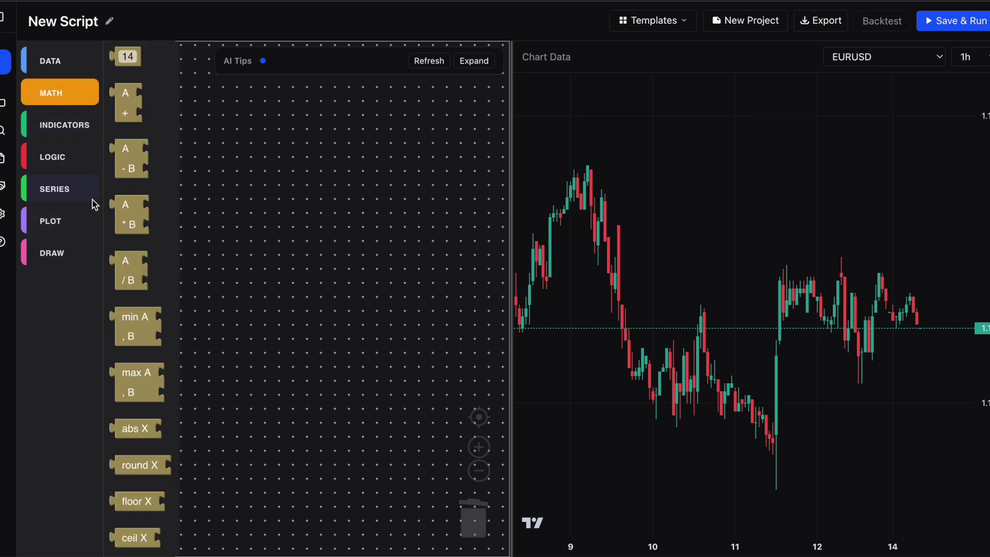
Step: Place a close data block on the empty canvas and increase its offset
{"action": "left_click", "coordinate": [63, 56]}
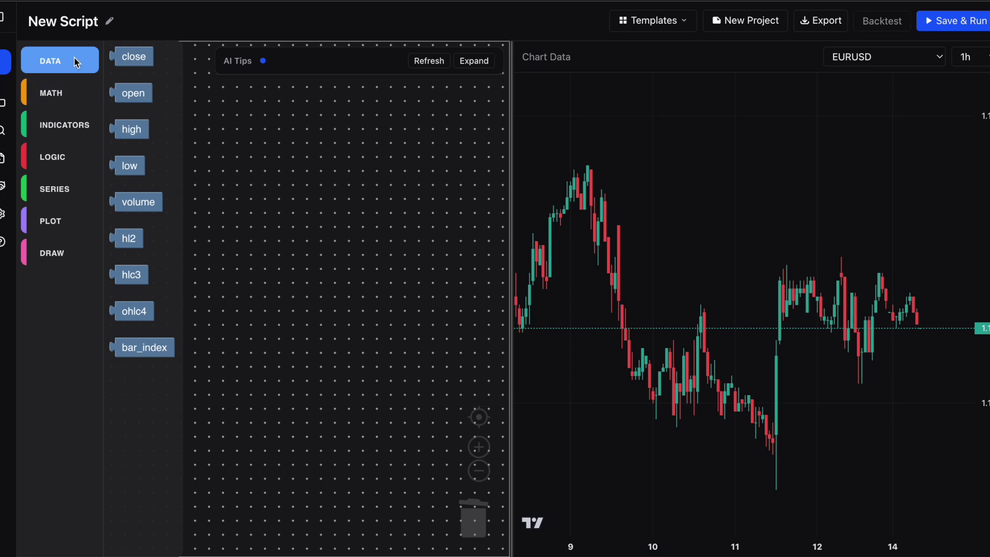
{"action": "left_click", "coordinate": [133, 57]}
{"action": "left_click_drag", "start_coordinate": [133, 59], "coordinate": [264, 271]}
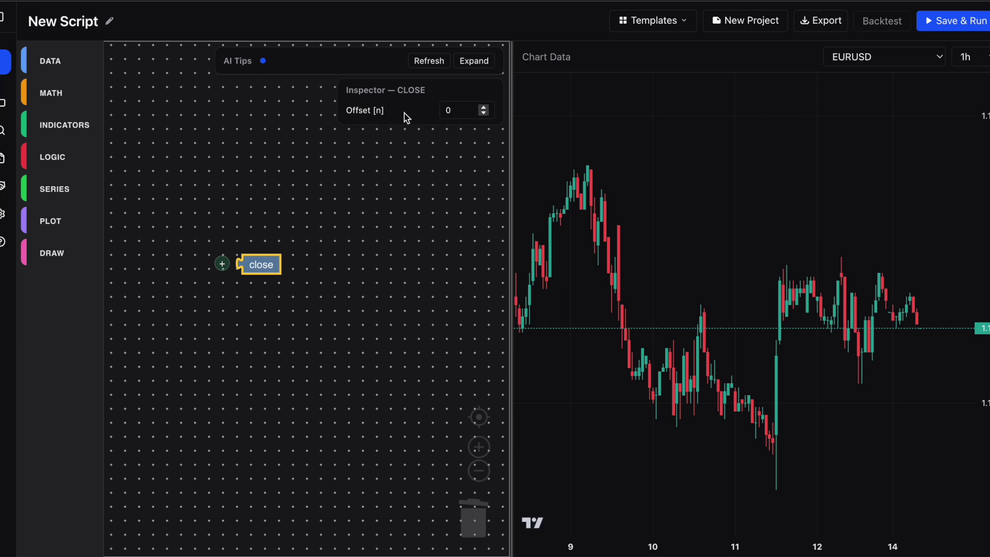
{"action": "double_click", "coordinate": [408, 91]}
{"action": "left_click", "coordinate": [484, 109]}
{"action": "left_click", "coordinate": [484, 108]}
{"action": "left_click", "coordinate": [341, 198]}
Step: Move the close block slightly up and to the right on the canvas
{"action": "left_click", "coordinate": [274, 264]}
{"action": "left_click", "coordinate": [325, 235]}
{"action": "left_click", "coordinate": [269, 266]}
{"action": "left_click_drag", "start_coordinate": [268, 266], "coordinate": [296, 238]}
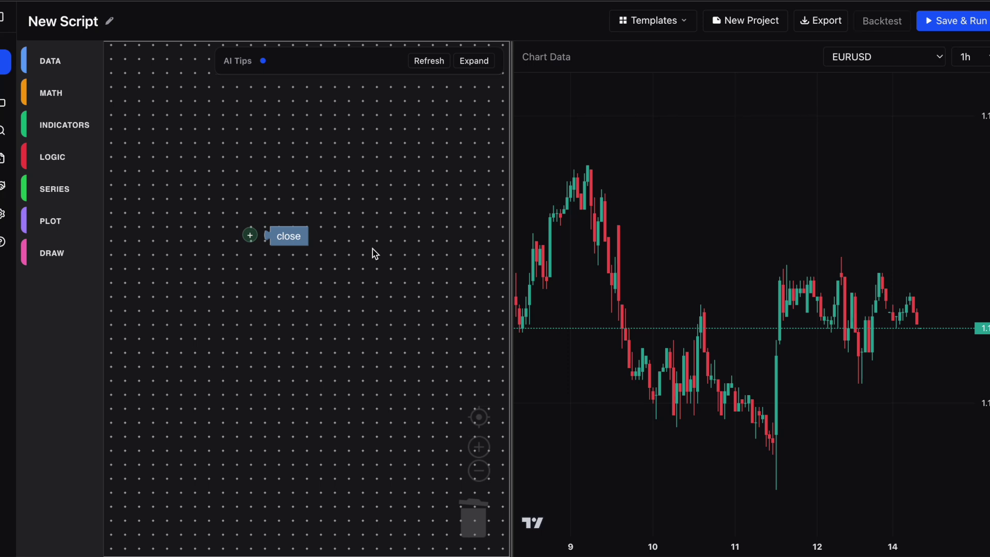
Step: Attach a plot line block to the close block using Quick connect
{"action": "left_click", "coordinate": [75, 227]}
{"action": "left_click", "coordinate": [256, 265]}
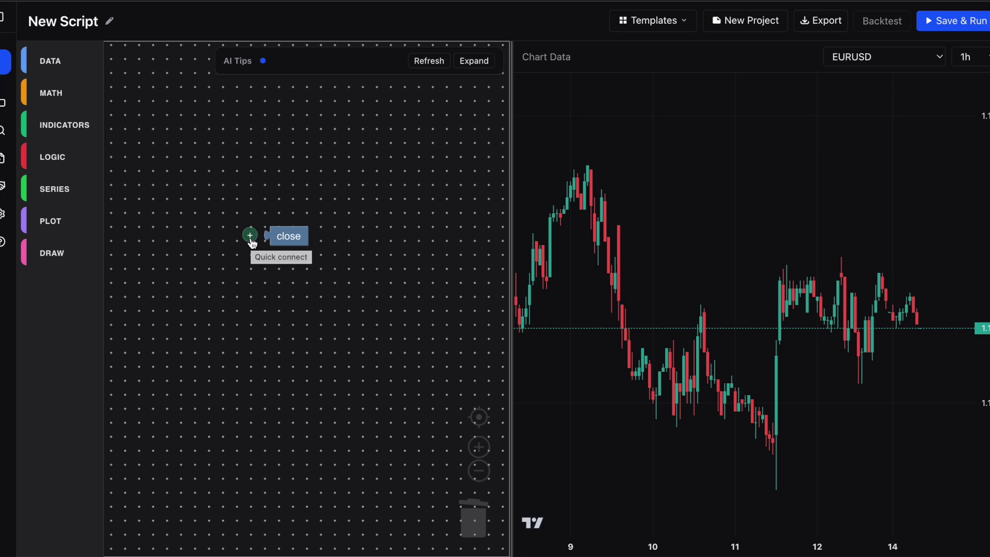
{"action": "left_click", "coordinate": [251, 239]}
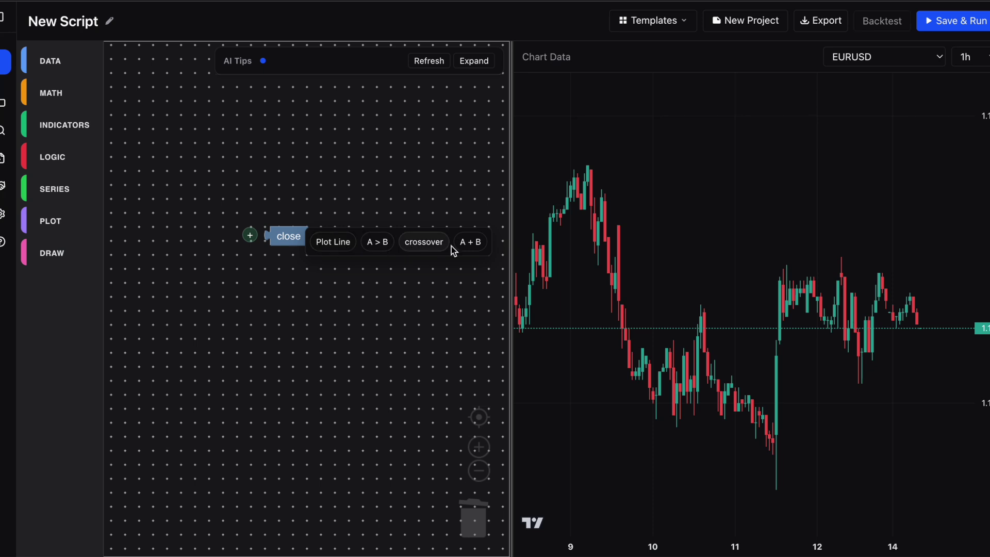
{"action": "left_click", "coordinate": [333, 243]}
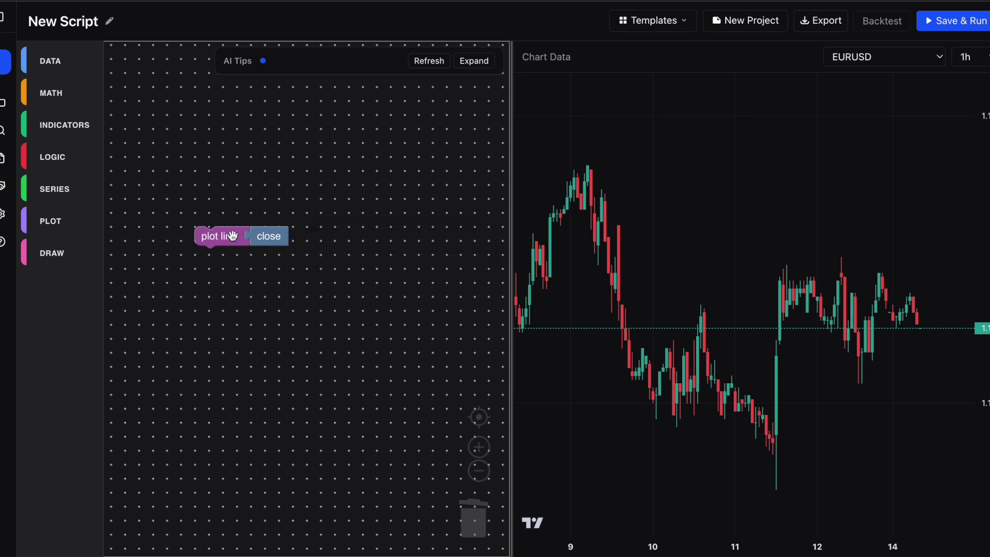
Step: Set the plot line block's color to pink (RGB 255, 51, 139) and its width to 4
{"action": "mouse_move", "coordinate": [271, 237]}
{"action": "left_mouse_down"}
{"action": "mouse_move", "coordinate": [302, 234]}
{"action": "mouse_move", "coordinate": [270, 237]}
{"action": "left_mouse_up"}
{"action": "left_click", "coordinate": [268, 238]}
{"action": "left_click", "coordinate": [216, 237]}
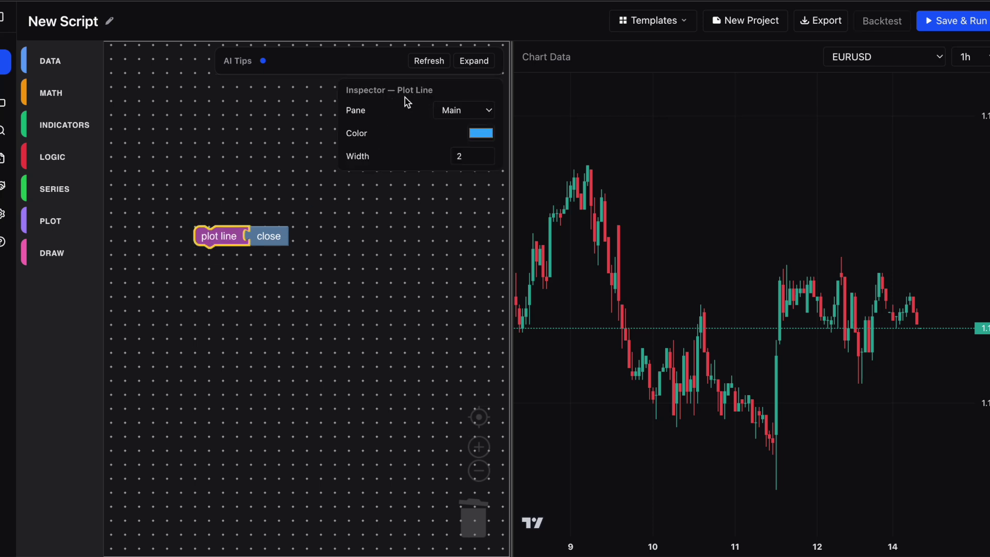
{"action": "left_click", "coordinate": [483, 135]}
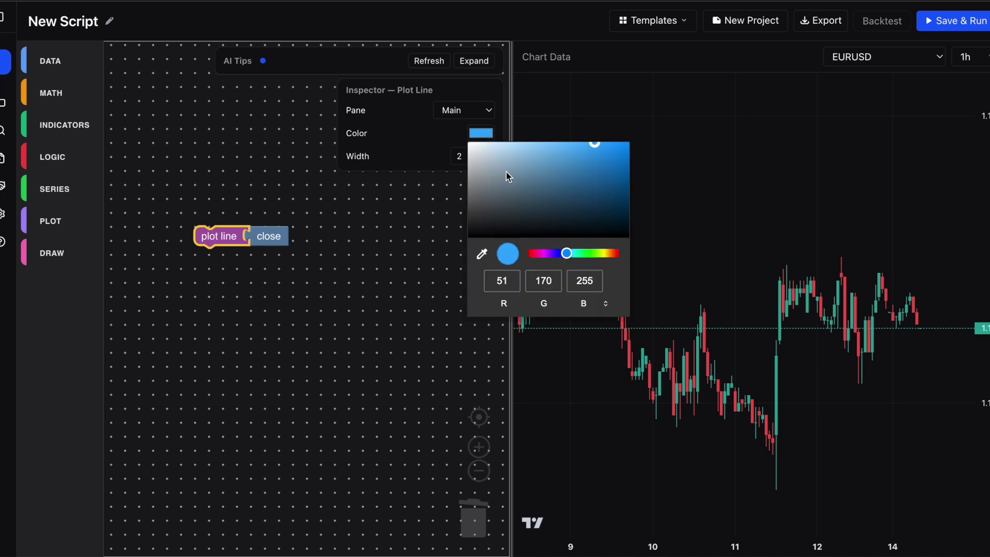
{"action": "left_click_drag", "start_coordinate": [547, 253], "coordinate": [536, 253]}
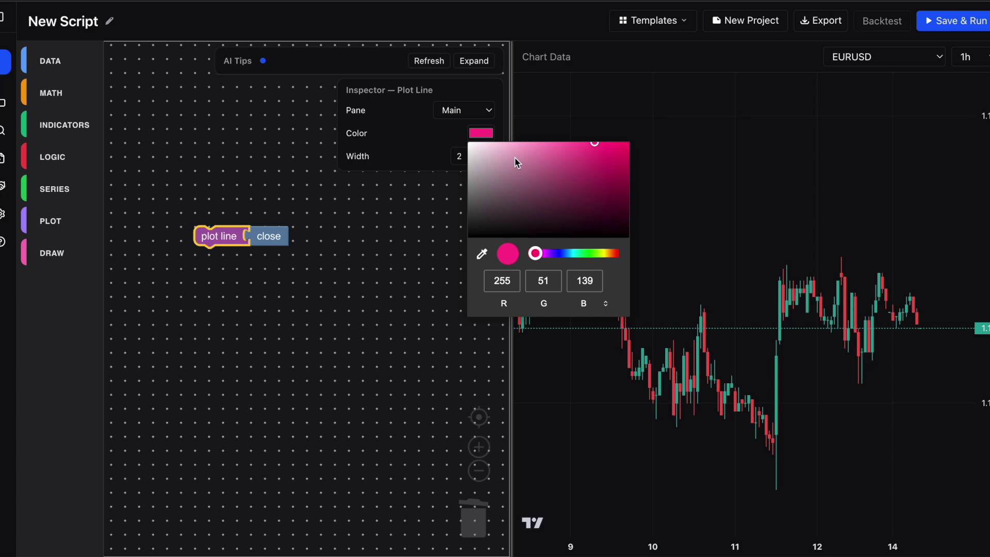
{"action": "left_click", "coordinate": [421, 146]}
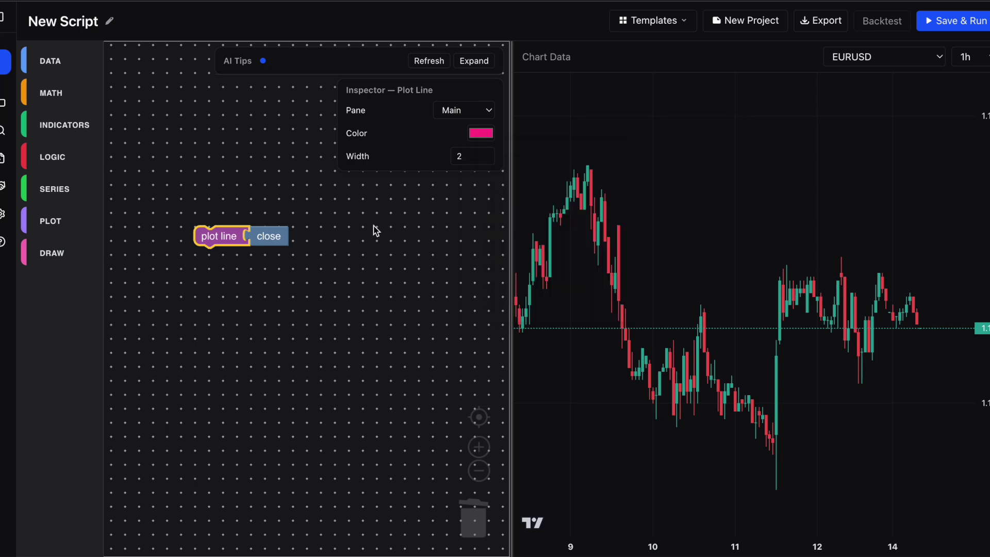
{"action": "left_click", "coordinate": [484, 152]}
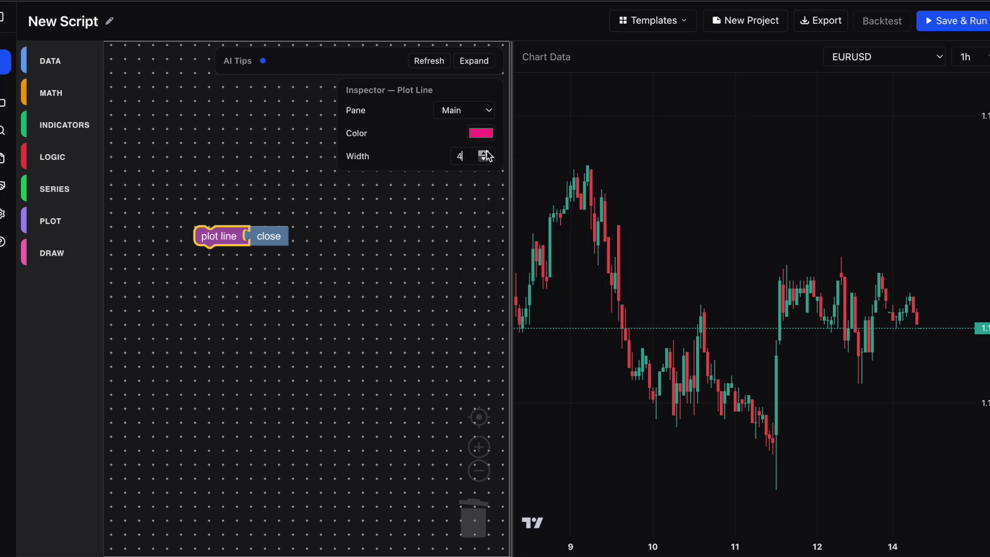
{"action": "left_click", "coordinate": [382, 233]}
Step: Move the joined plot line and close blocks toward the canvas centre, and save and run the script
{"action": "left_click_drag", "start_coordinate": [211, 235], "coordinate": [270, 274]}
{"action": "left_click", "coordinate": [331, 286]}
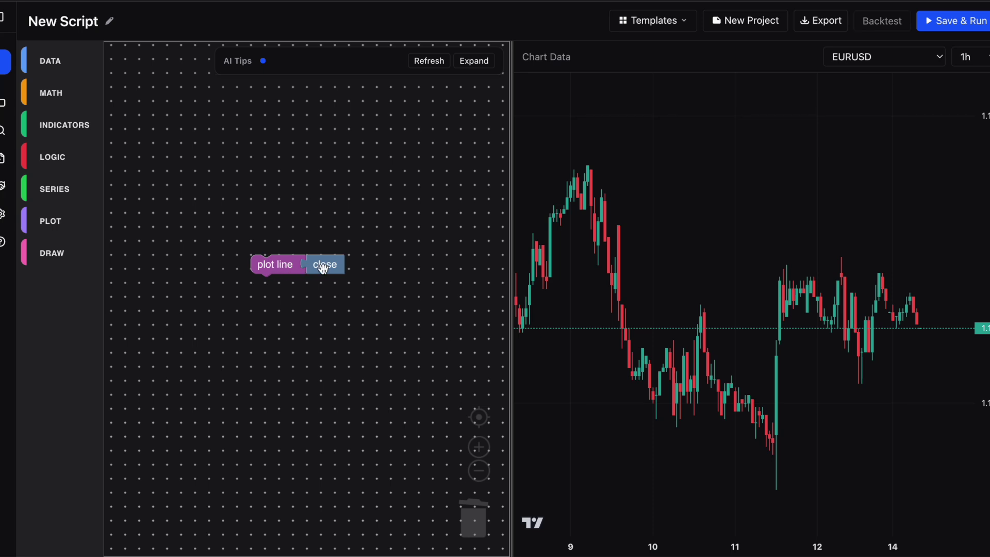
{"action": "left_click", "coordinate": [332, 269]}
{"action": "left_click", "coordinate": [431, 172]}
{"action": "left_click", "coordinate": [953, 26]}
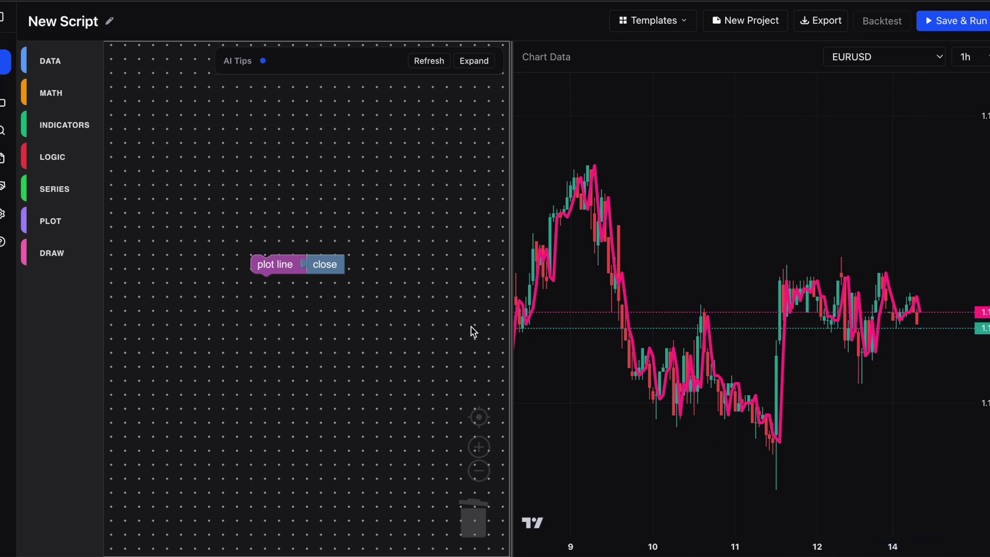
Step: Set the plot line's width to 1 and run the script again
{"action": "left_click", "coordinate": [279, 267]}
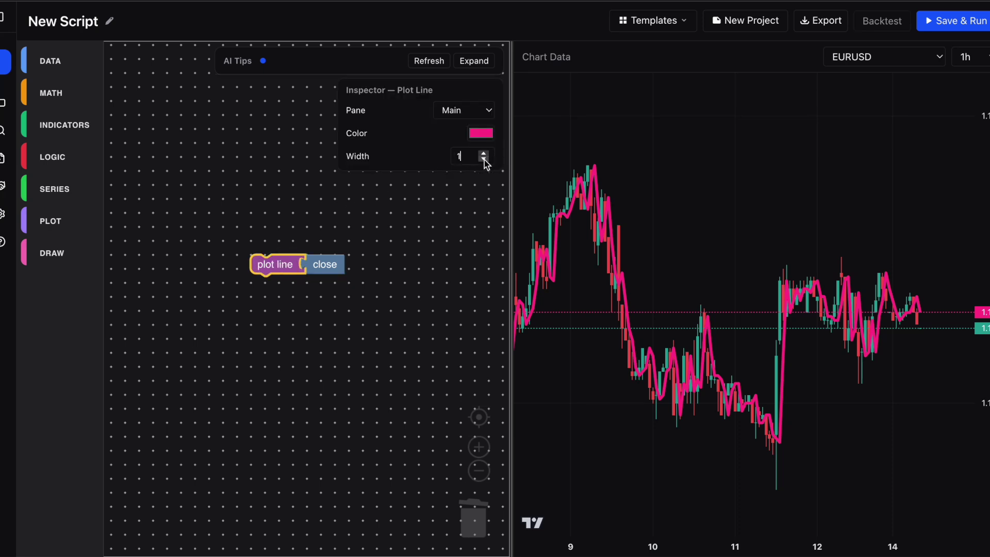
{"action": "left_click", "coordinate": [943, 26]}
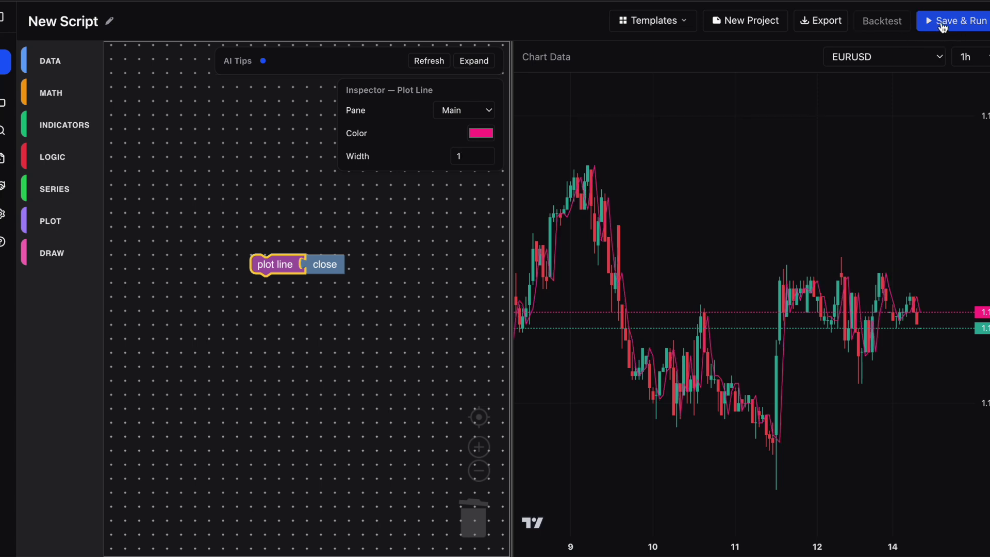
Step: Set the close block's offset to 0 and save and run the script
{"action": "left_click", "coordinate": [332, 265]}
{"action": "left_click", "coordinate": [484, 113]}
{"action": "left_click", "coordinate": [485, 113]}
{"action": "left_click", "coordinate": [968, 21]}
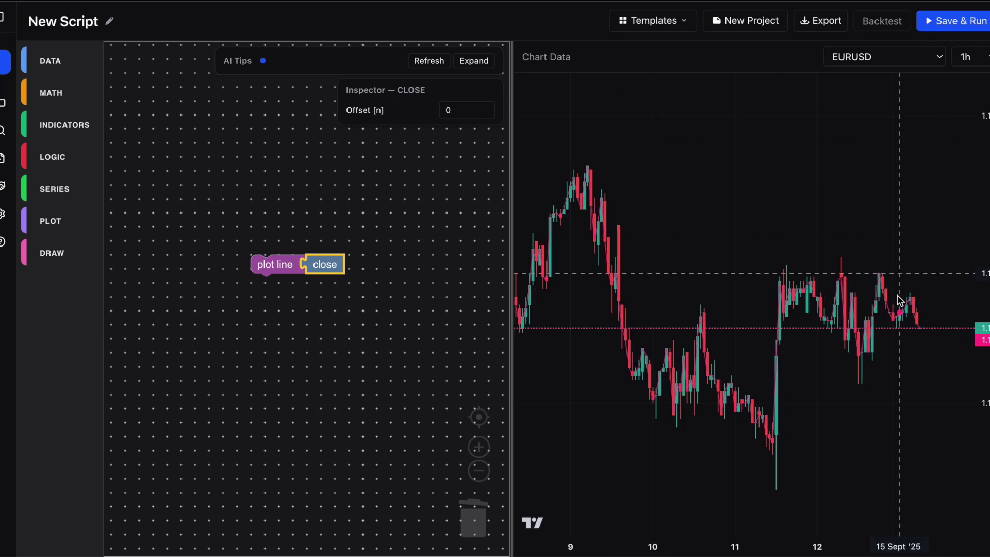
Step: Replace the close block on the plot line with a high data block, and save and run the script
{"action": "left_click_drag", "start_coordinate": [325, 272], "coordinate": [474, 526]}
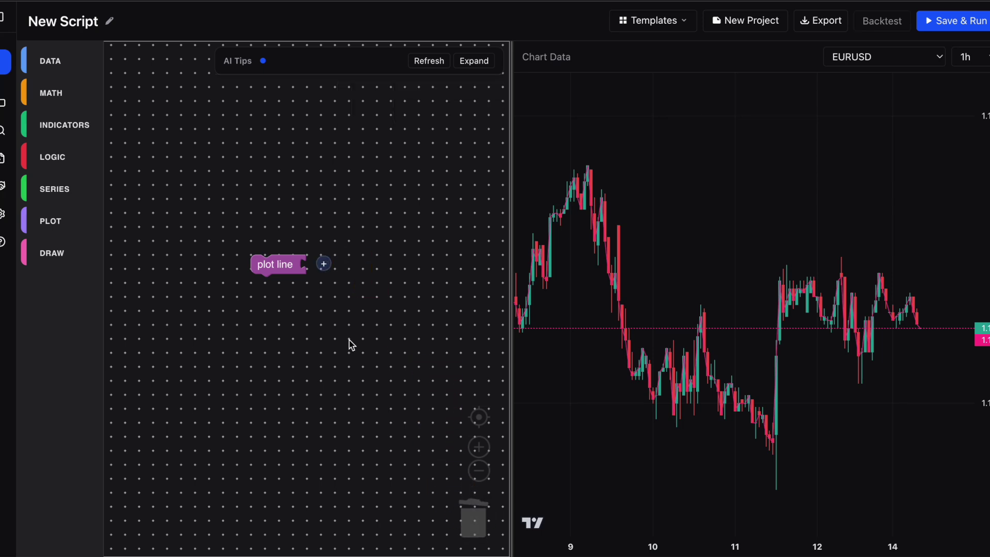
{"action": "left_click", "coordinate": [64, 68]}
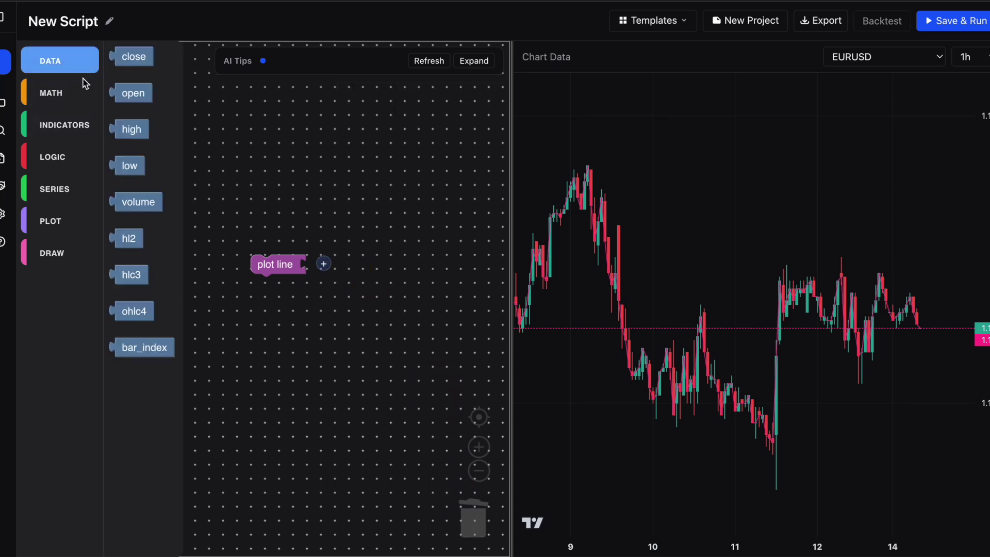
{"action": "left_click", "coordinate": [134, 133]}
{"action": "left_click_drag", "start_coordinate": [134, 133], "coordinate": [347, 271]}
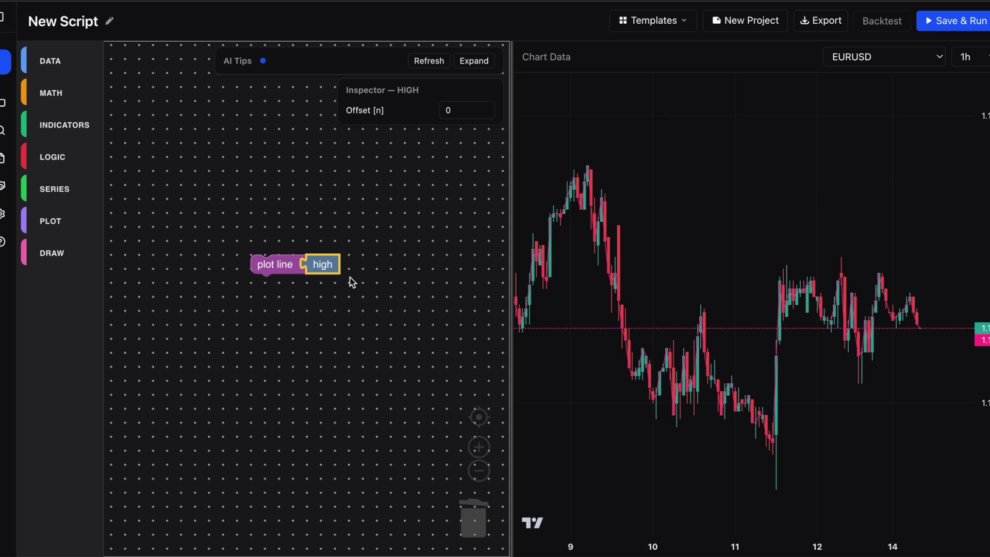
{"action": "left_click", "coordinate": [930, 32]}
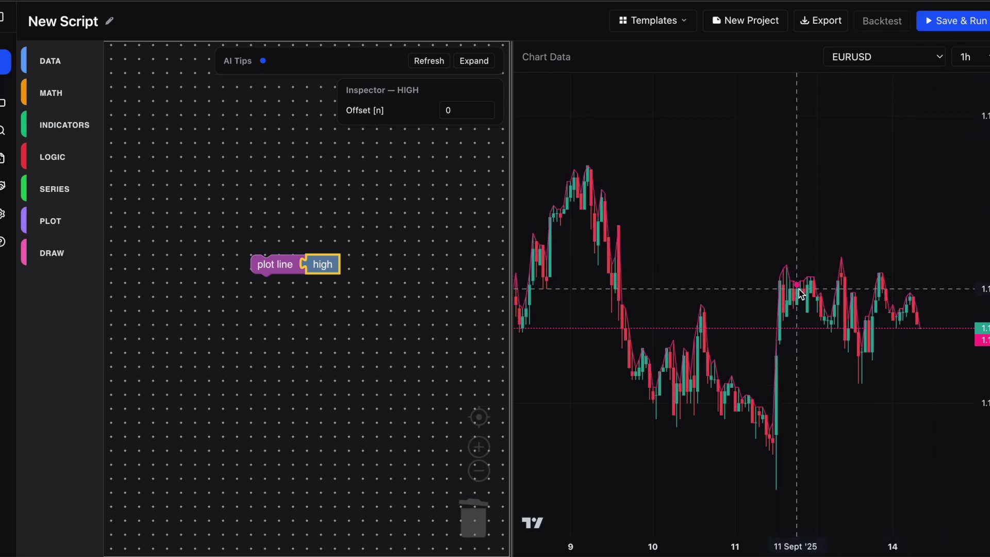
{"action": "left_click", "coordinate": [419, 295]}
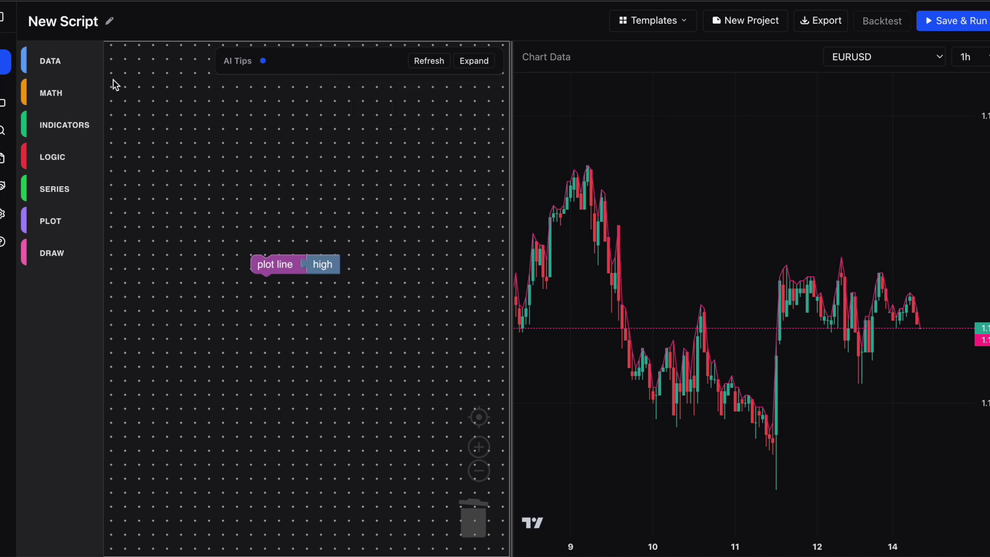
Step: Add a low data block below the high group, quick-connect it to a new plot line, and save and run the script
{"action": "left_click", "coordinate": [70, 71]}
{"action": "left_click_drag", "start_coordinate": [130, 166], "coordinate": [311, 319]}
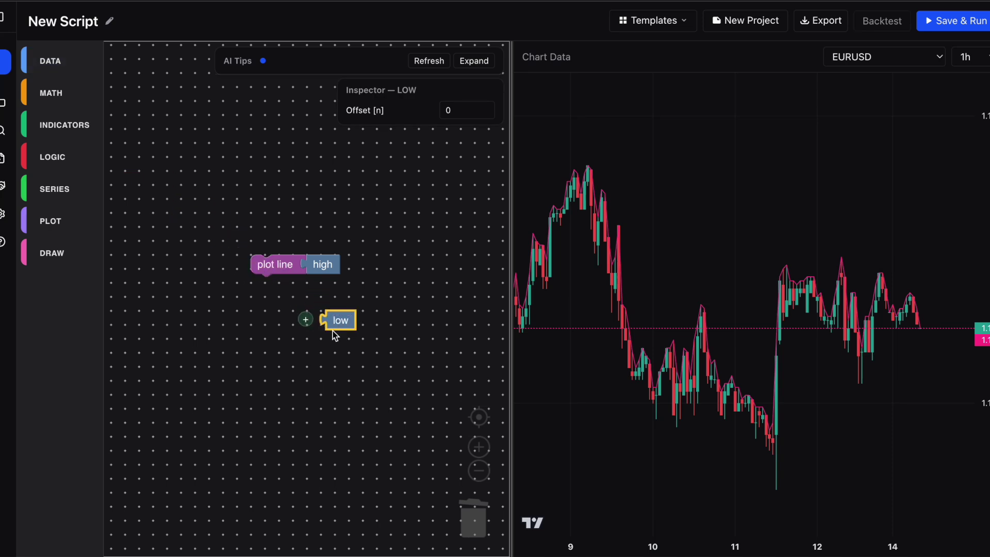
{"action": "left_click", "coordinate": [306, 322]}
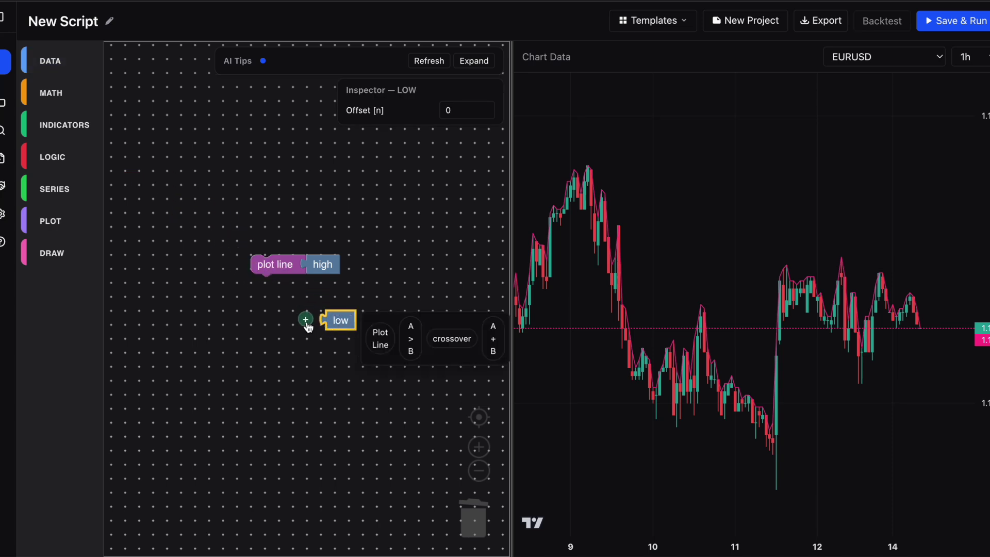
{"action": "left_click", "coordinate": [382, 346]}
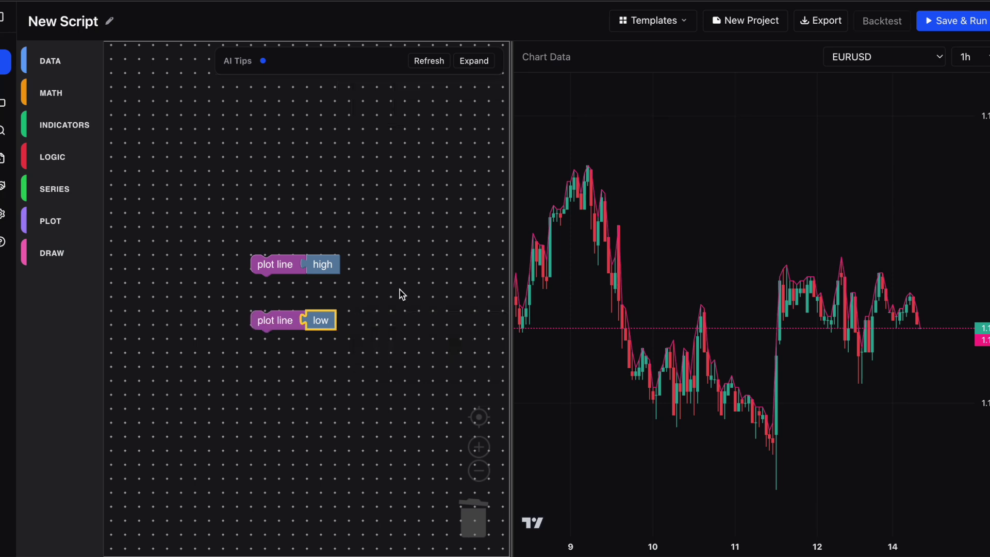
{"action": "left_click", "coordinate": [276, 320]}
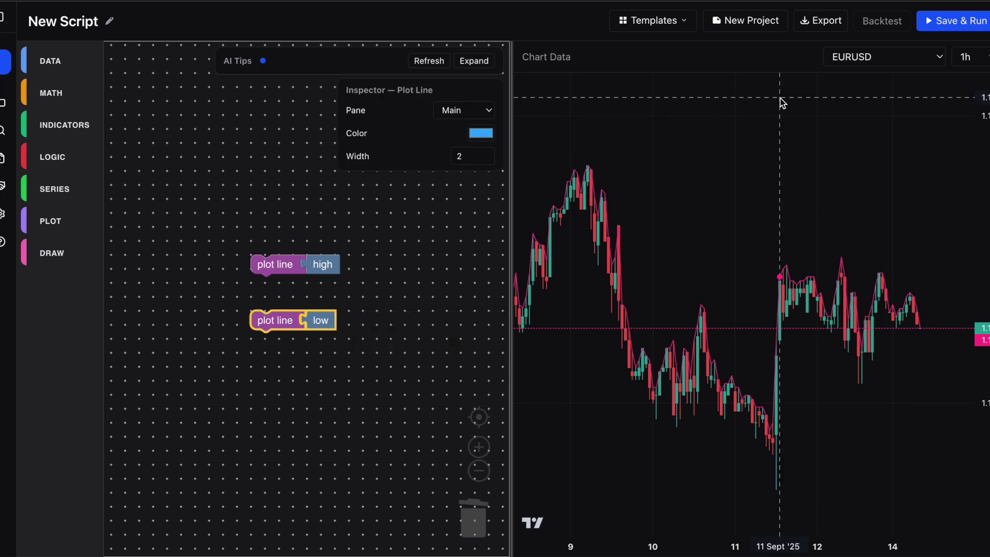
{"action": "left_click", "coordinate": [950, 20]}
{"action": "scroll", "coordinate": [842, 360], "scroll_direction": "down", "scroll_amount": 1}
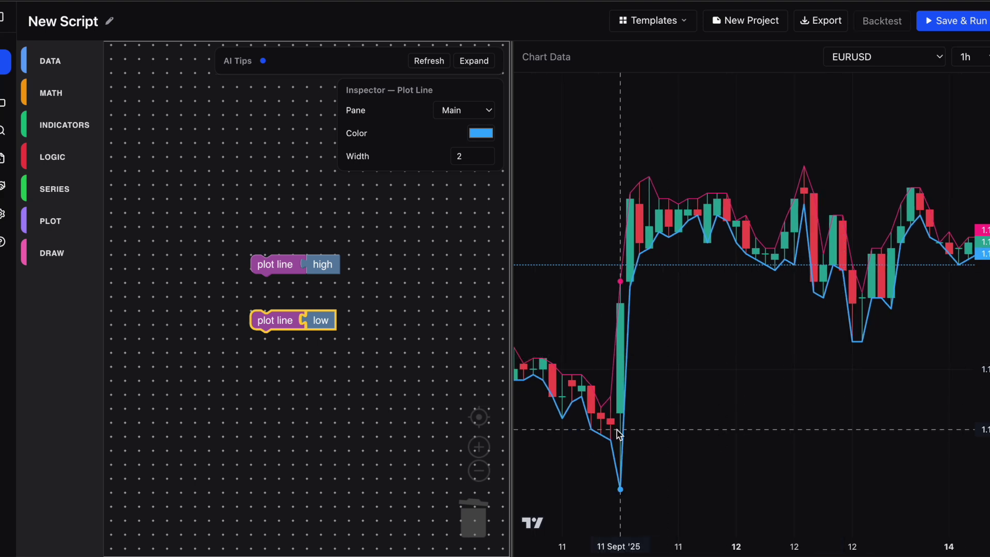
{"action": "scroll", "coordinate": [752, 304], "scroll_direction": "down", "scroll_amount": 3}
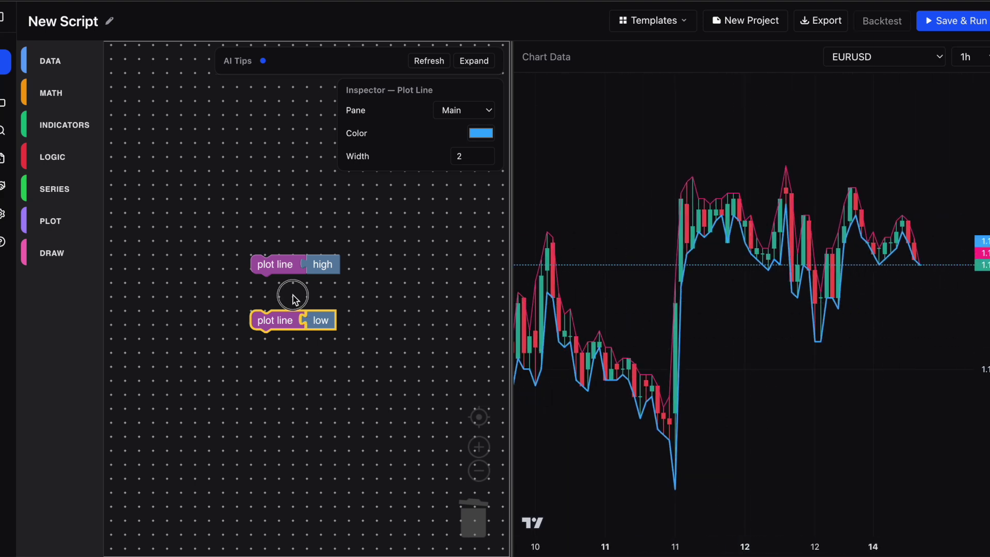
Step: Clear both plot line groups, high and low, from the canvas
{"action": "left_click", "coordinate": [315, 319]}
{"action": "left_click", "coordinate": [273, 322]}
{"action": "left_click", "coordinate": [279, 262]}
{"action": "left_click", "coordinate": [316, 263]}
{"action": "left_click", "coordinate": [342, 294]}
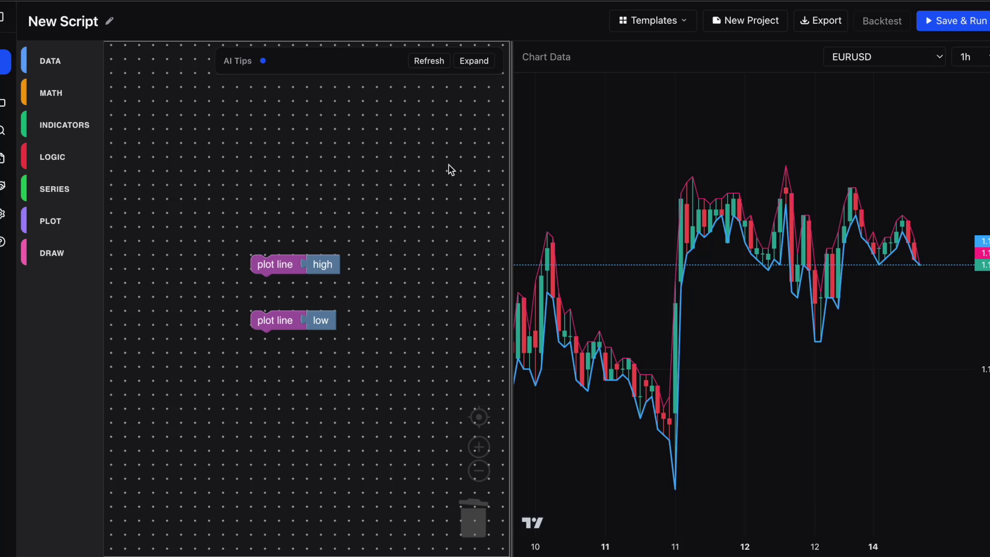
{"action": "key", "text": "ctrl+z"}
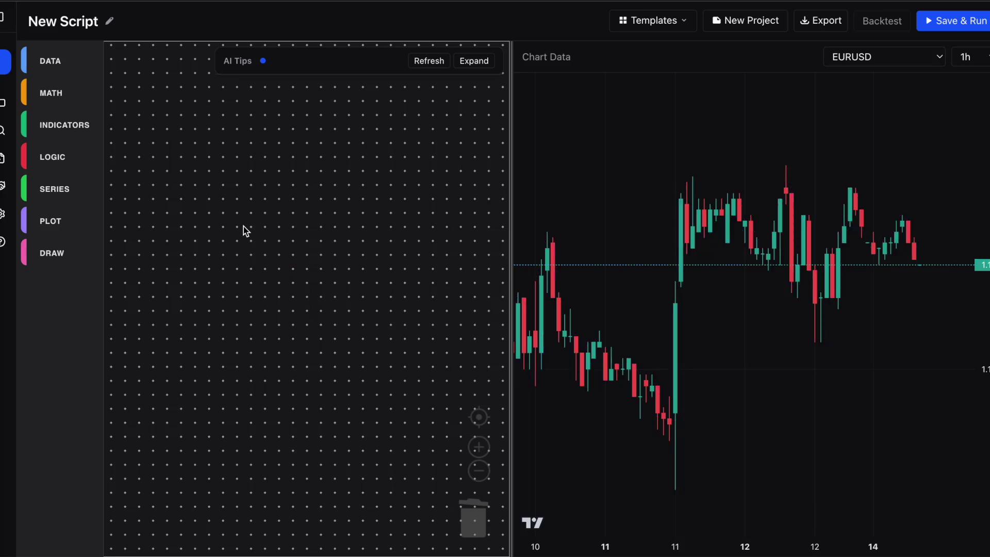
Step: Add a close data block and quick-connect it as input A of a new A > B comparison
{"action": "left_click", "coordinate": [53, 72]}
{"action": "left_click", "coordinate": [141, 60]}
{"action": "left_click_drag", "start_coordinate": [135, 60], "coordinate": [330, 278]}
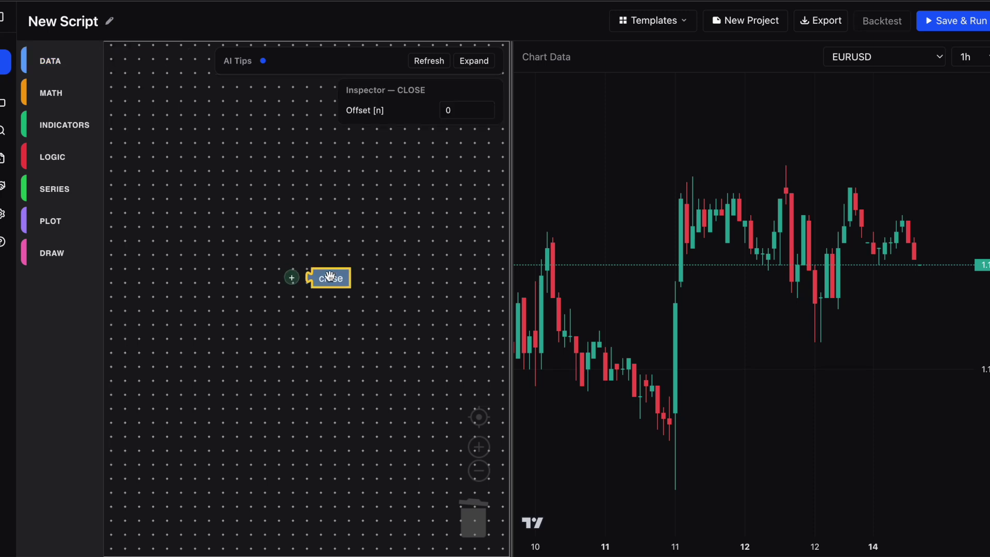
{"action": "left_click", "coordinate": [292, 278]}
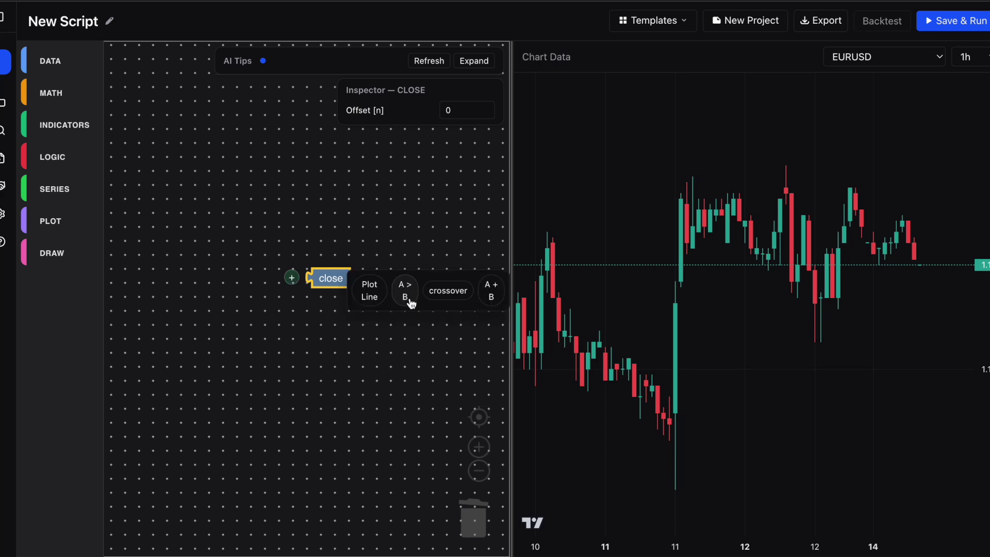
{"action": "left_click", "coordinate": [406, 292]}
{"action": "left_click", "coordinate": [66, 161]}
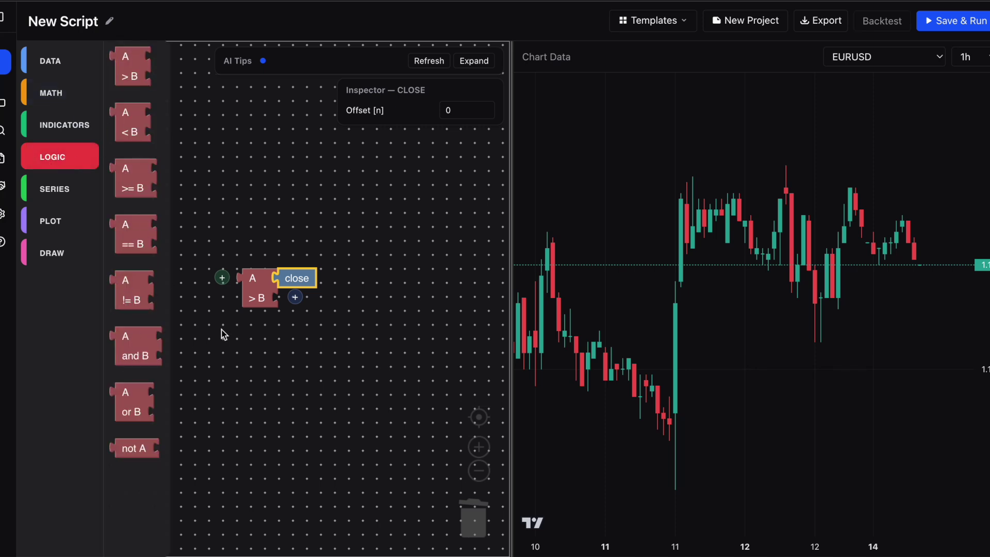
{"action": "left_click", "coordinate": [266, 342]}
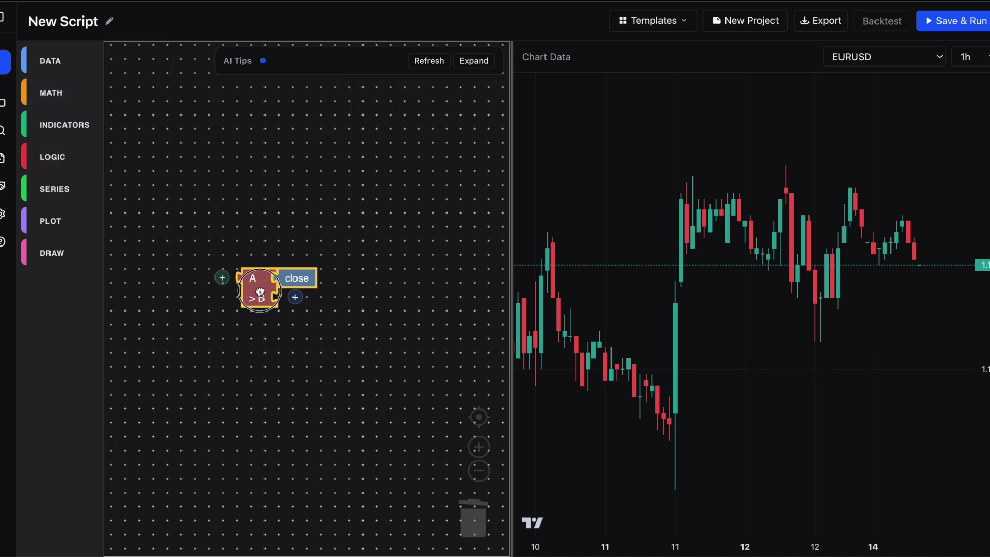
Step: Move the comparison slightly higher on the canvas and plug an open data block into its B input
{"action": "left_click_drag", "start_coordinate": [260, 294], "coordinate": [273, 252]}
{"action": "left_click", "coordinate": [298, 239]}
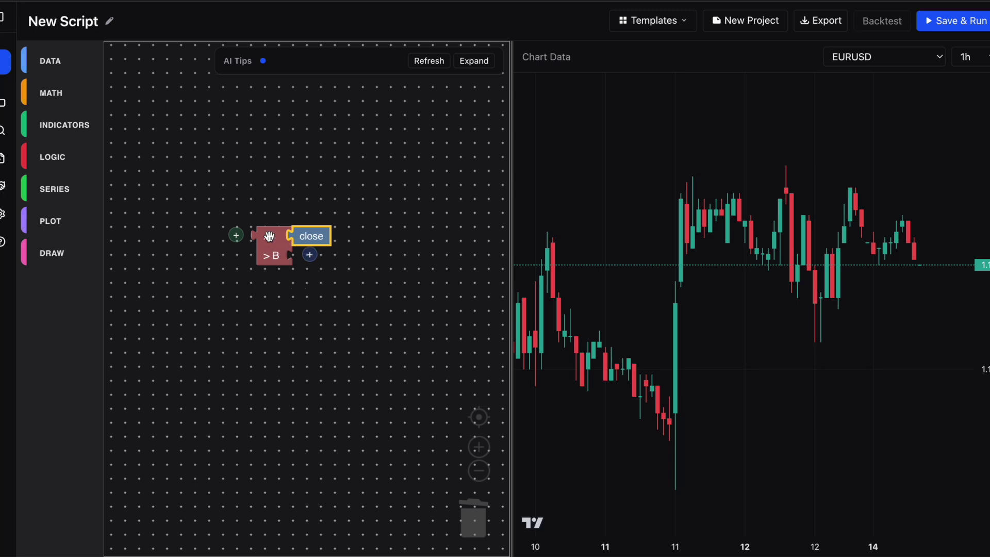
{"action": "left_click", "coordinate": [310, 260]}
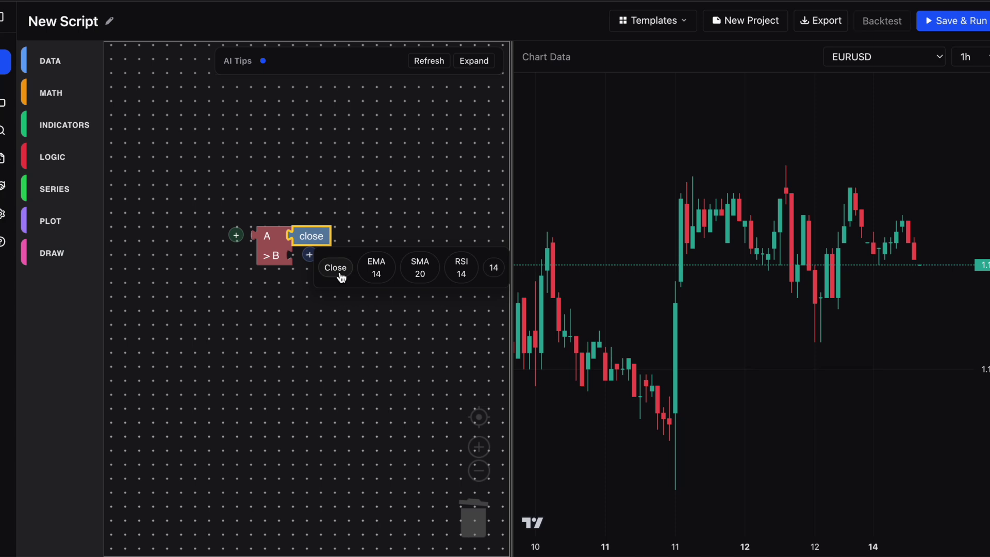
{"action": "left_click", "coordinate": [50, 61]}
{"action": "left_click_drag", "start_coordinate": [129, 95], "coordinate": [322, 258]}
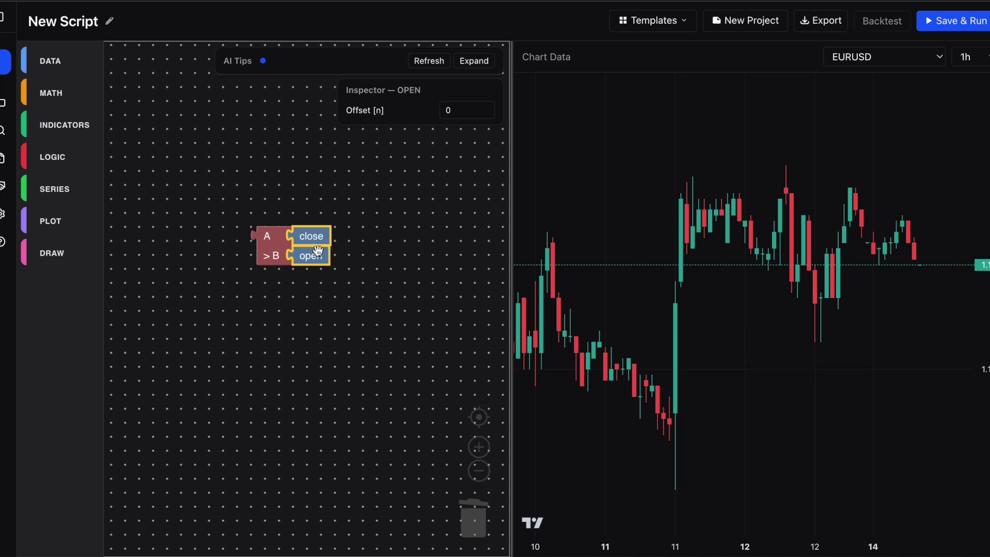
Step: Quick-connect the close > open comparison to a new Plot Shape block
{"action": "left_click", "coordinate": [283, 256]}
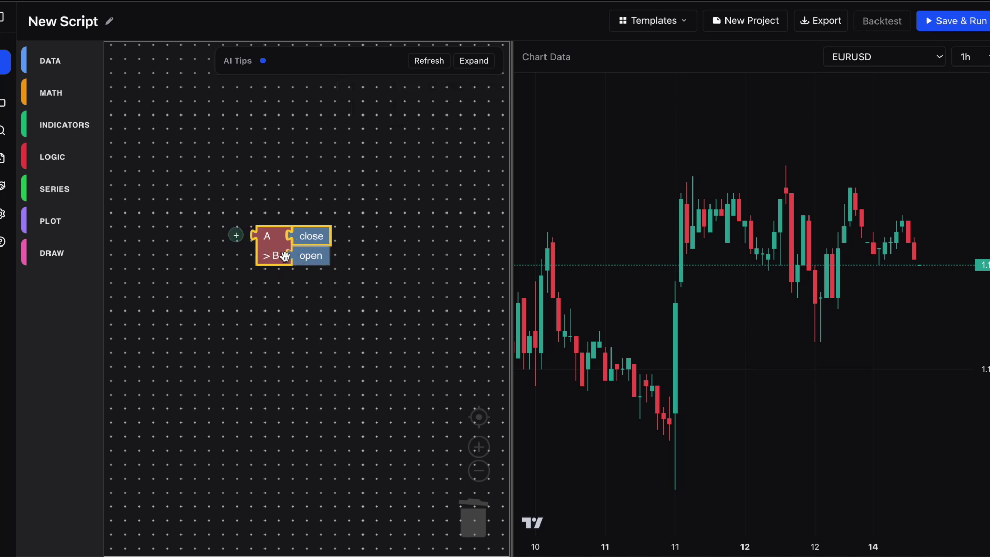
{"action": "left_click", "coordinate": [234, 237]}
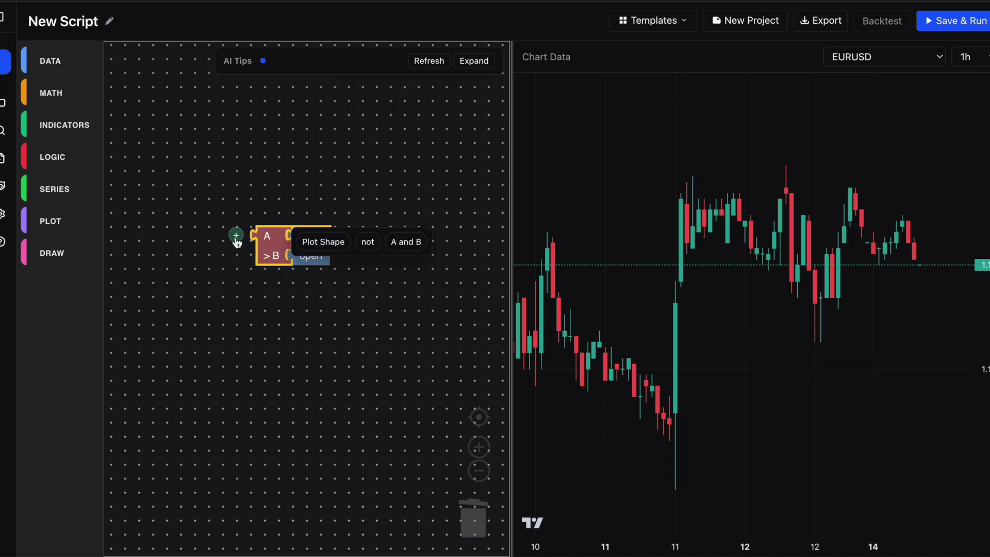
{"action": "left_click", "coordinate": [333, 245]}
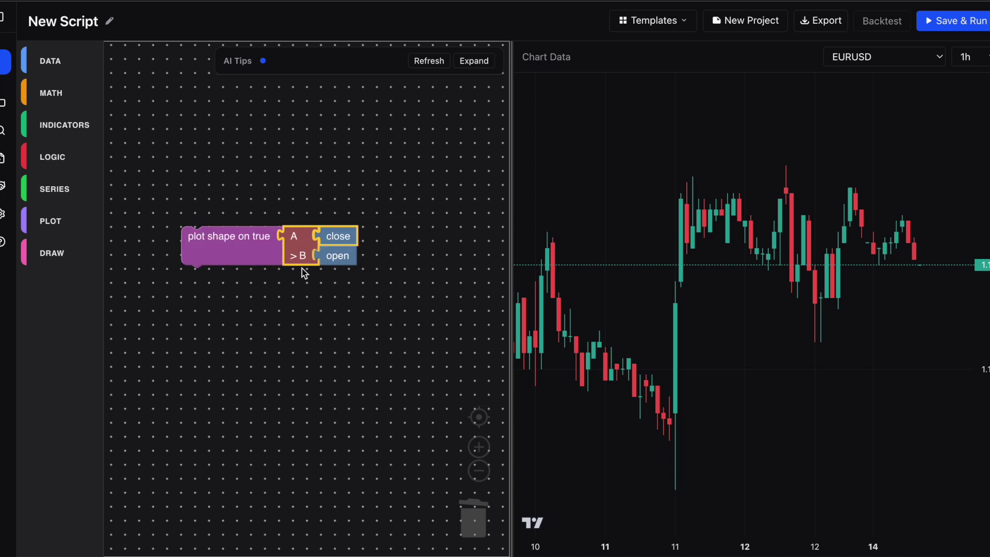
Step: Set the plot shape's location to Below Bar, and save and run the script
{"action": "left_click", "coordinate": [252, 251]}
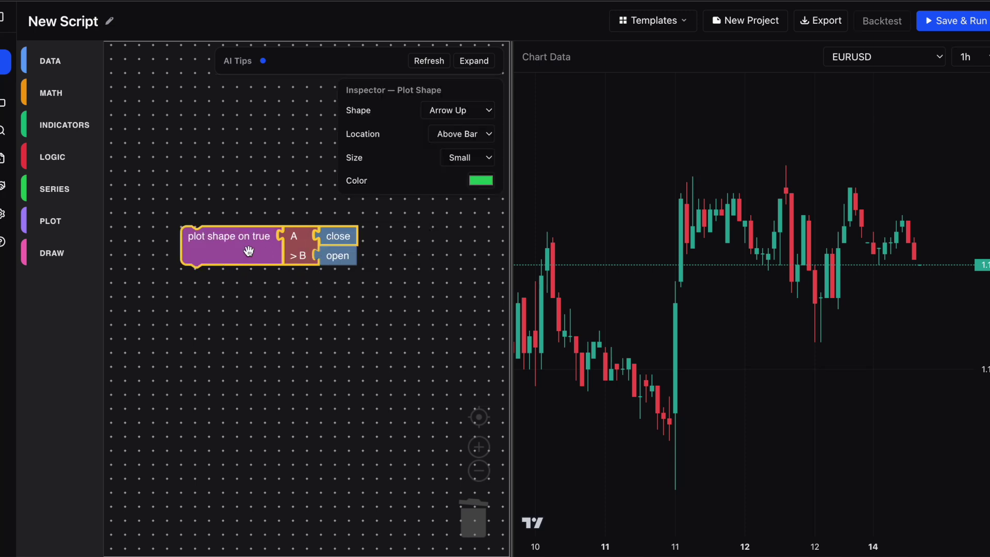
{"action": "left_click", "coordinate": [473, 133]}
{"action": "left_click", "coordinate": [479, 150]}
{"action": "left_click", "coordinate": [950, 22]}
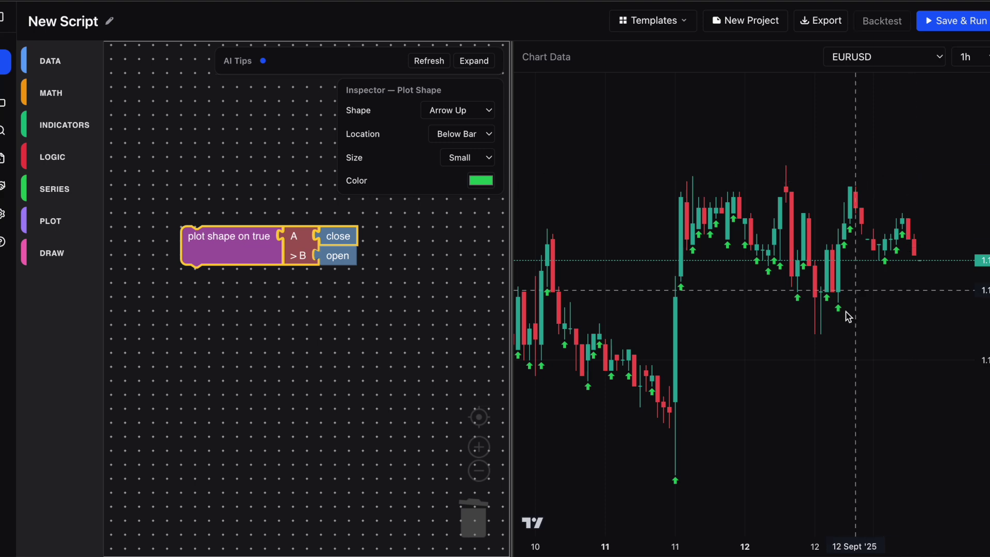
{"action": "scroll", "coordinate": [843, 325], "scroll_direction": "up", "scroll_amount": 1}
{"action": "scroll", "coordinate": [844, 325], "scroll_direction": "up", "scroll_amount": 1}
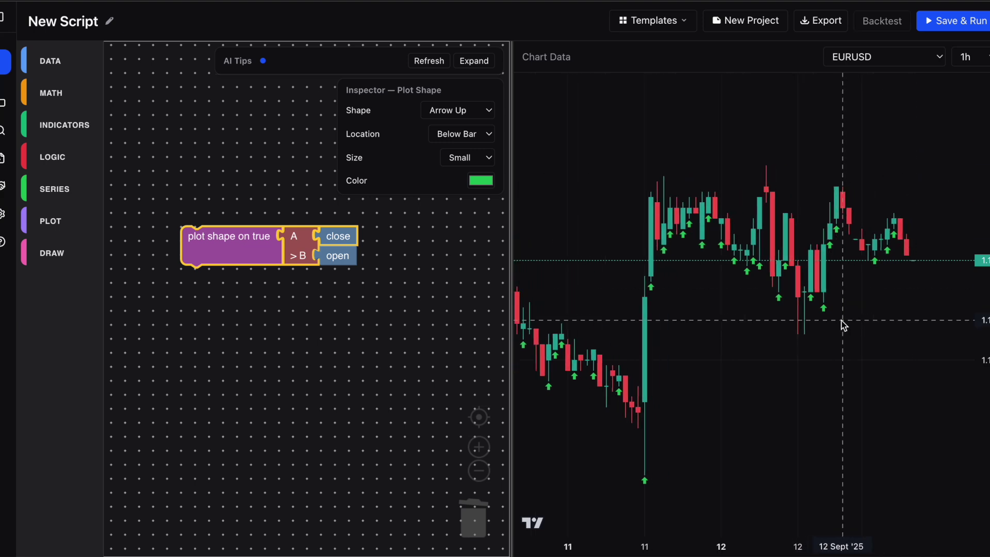
Step: Swap the comparison's inputs so the condition reads open > close, and save and run the script
{"action": "left_click", "coordinate": [53, 158]}
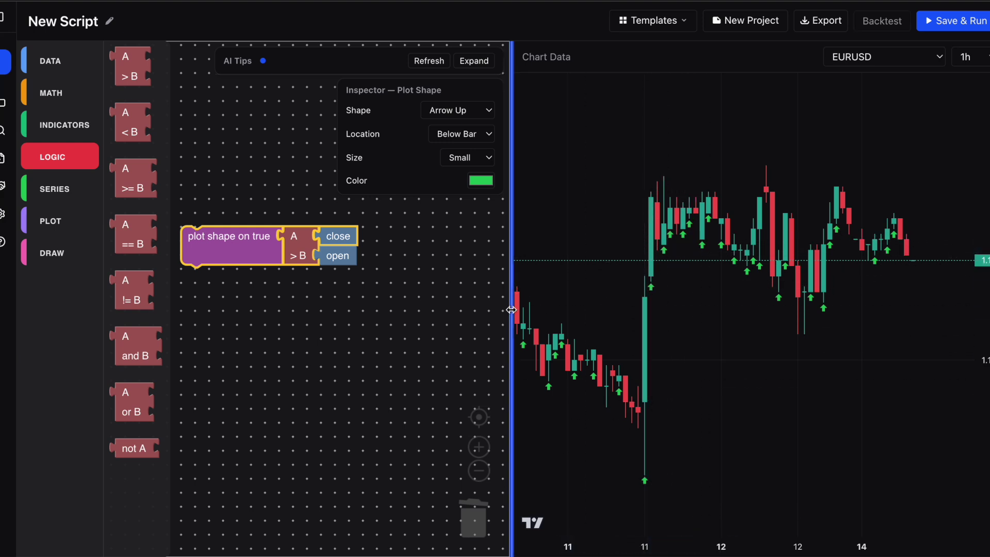
{"action": "left_click", "coordinate": [344, 328]}
{"action": "left_click_drag", "start_coordinate": [334, 256], "coordinate": [348, 238]}
{"action": "left_click", "coordinate": [334, 237]}
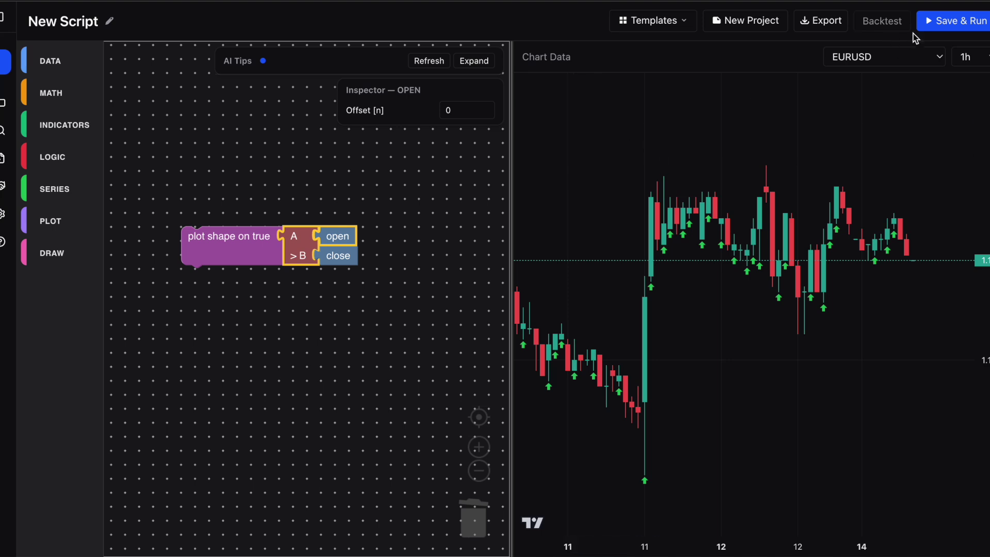
{"action": "left_click", "coordinate": [931, 21]}
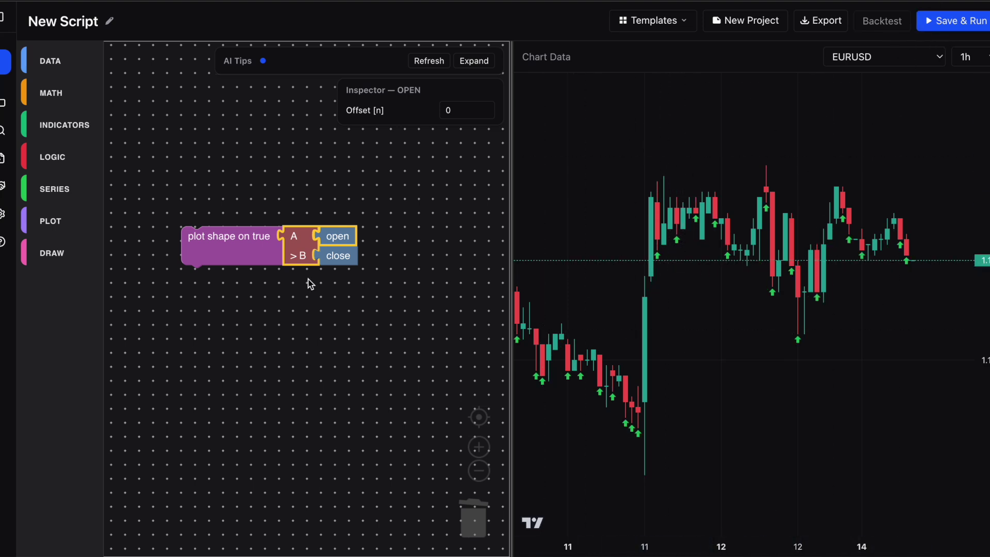
{"action": "left_click", "coordinate": [312, 311]}
{"action": "left_click", "coordinate": [303, 261]}
{"action": "left_click", "coordinate": [64, 163]}
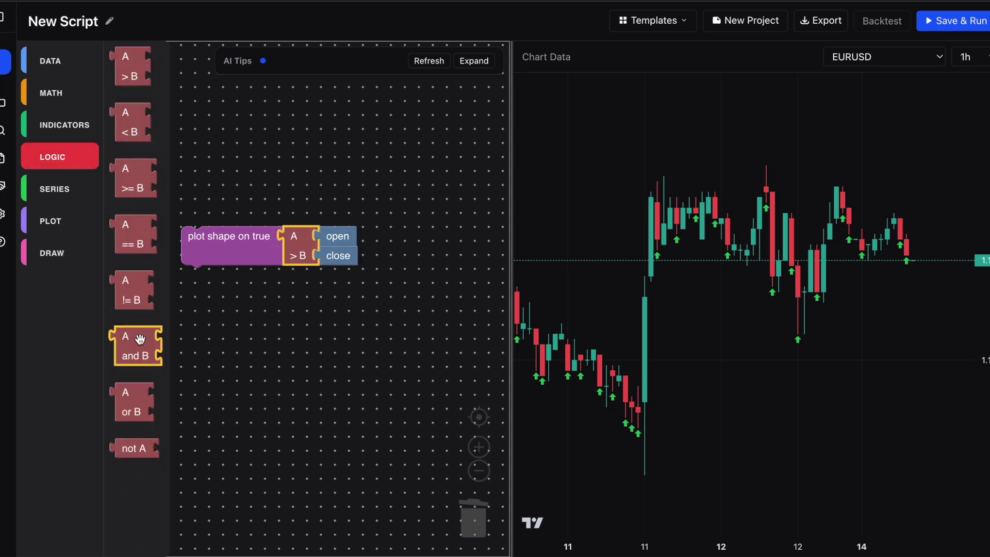
{"action": "left_click", "coordinate": [238, 363]}
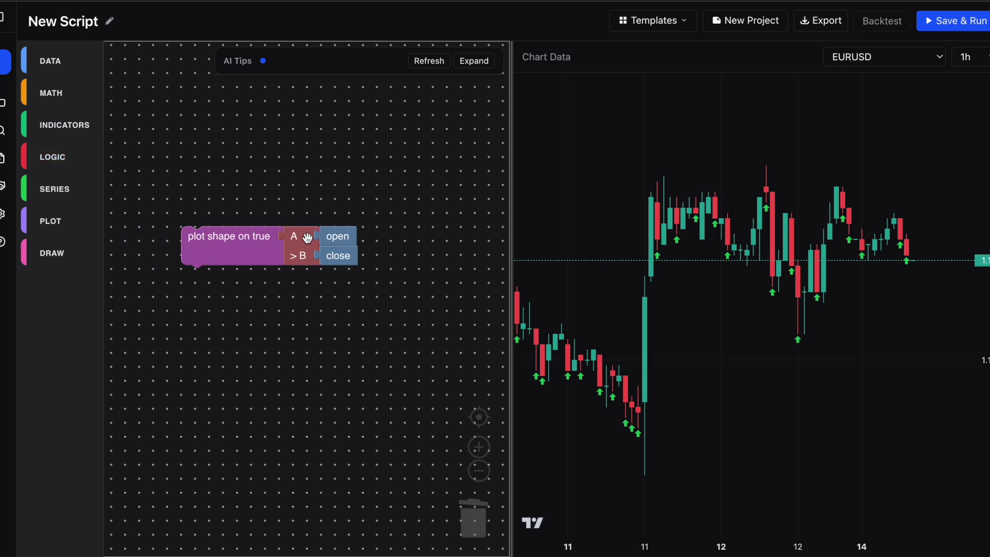
{"action": "left_click", "coordinate": [67, 127]}
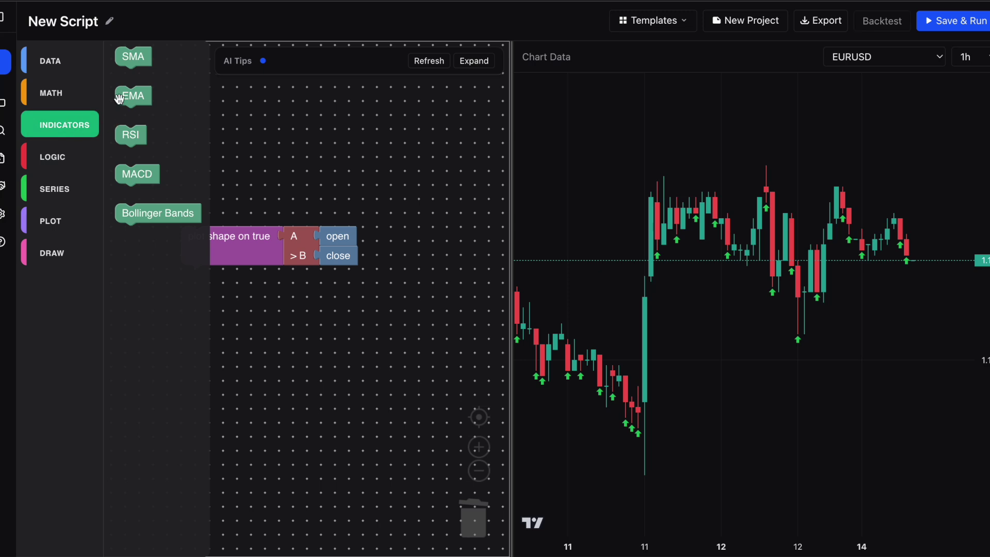
Step: Delete the plot shape block together with its open > close comparison
{"action": "left_click", "coordinate": [226, 182]}
{"action": "key", "text": "Delete"}
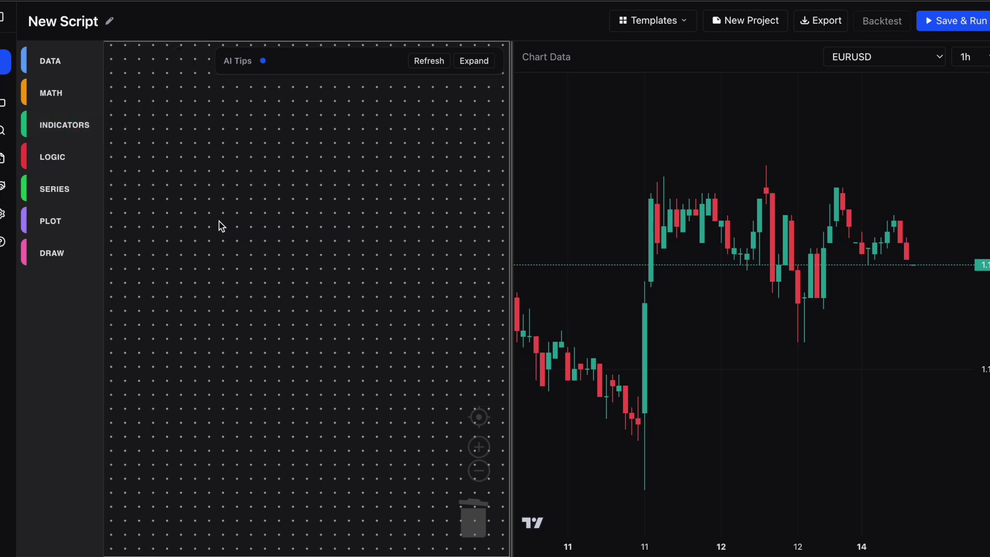
Step: Add an EMA indicator block to the canvas, keep its style enabled, and save and run the script
{"action": "left_click", "coordinate": [81, 130]}
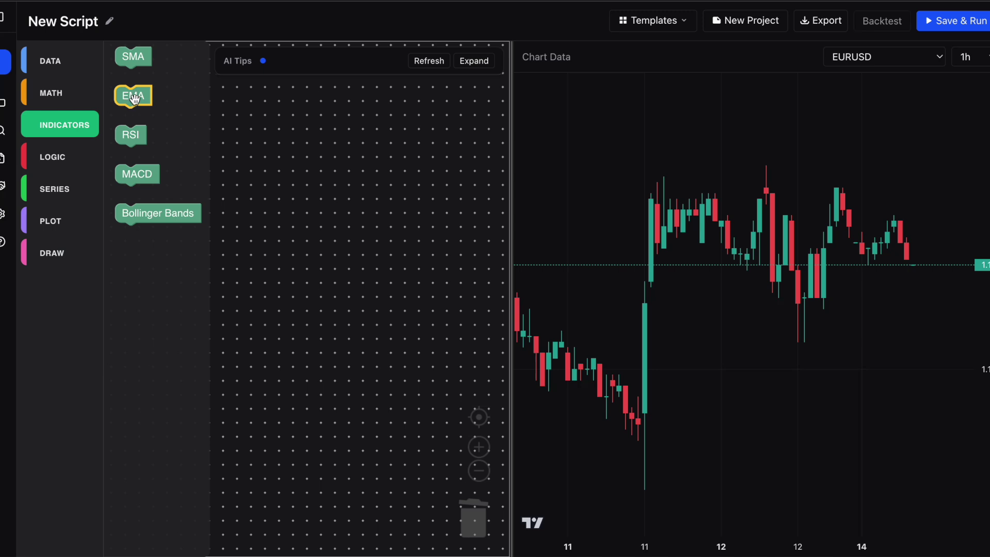
{"action": "left_click_drag", "start_coordinate": [135, 98], "coordinate": [226, 254]}
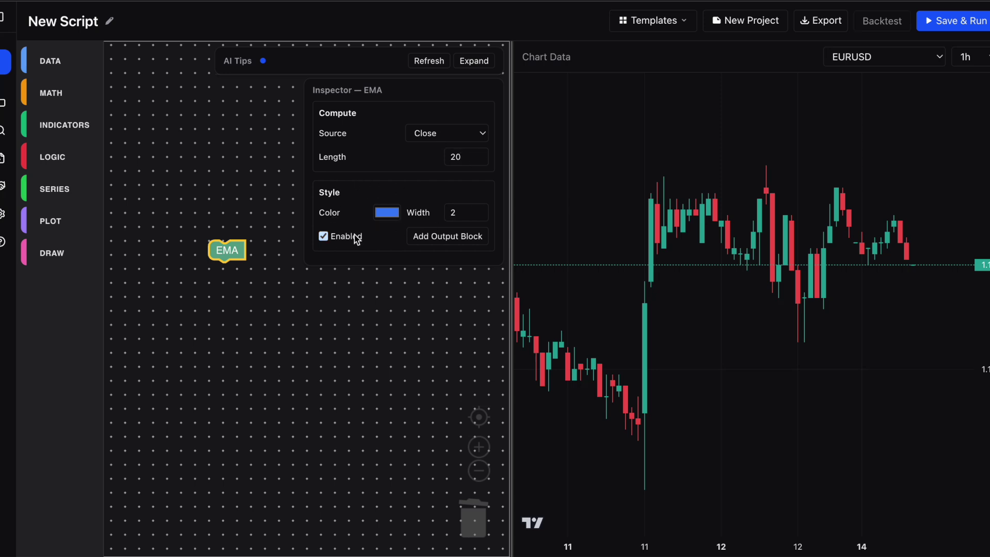
{"action": "left_click", "coordinate": [324, 237]}
{"action": "left_click", "coordinate": [264, 265]}
{"action": "left_click_drag", "start_coordinate": [242, 249], "coordinate": [269, 249]}
{"action": "left_click", "coordinate": [939, 26]}
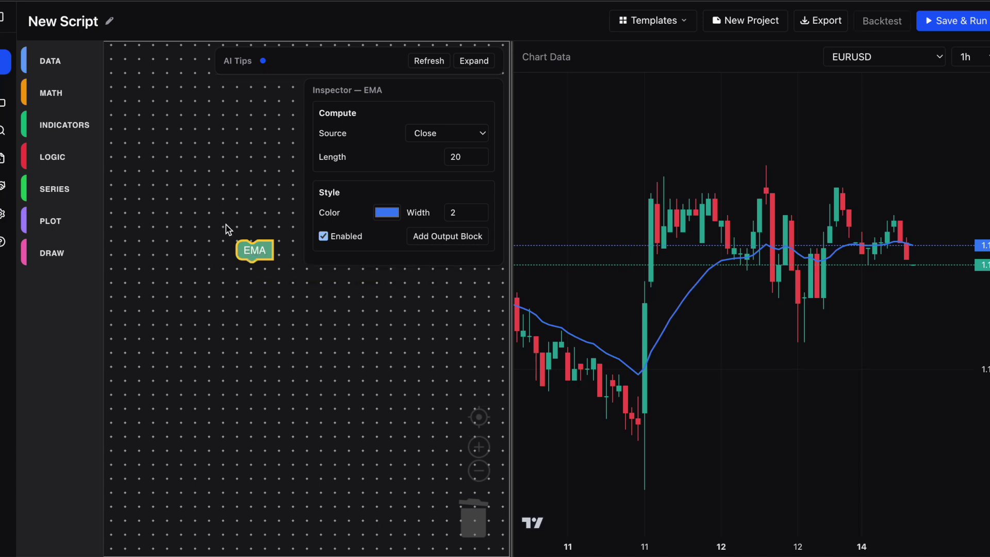
Step: Move the EMA block higher, add its output block, and place the EMA Value block just below it
{"action": "left_click", "coordinate": [247, 282]}
{"action": "left_click_drag", "start_coordinate": [253, 250], "coordinate": [242, 221]}
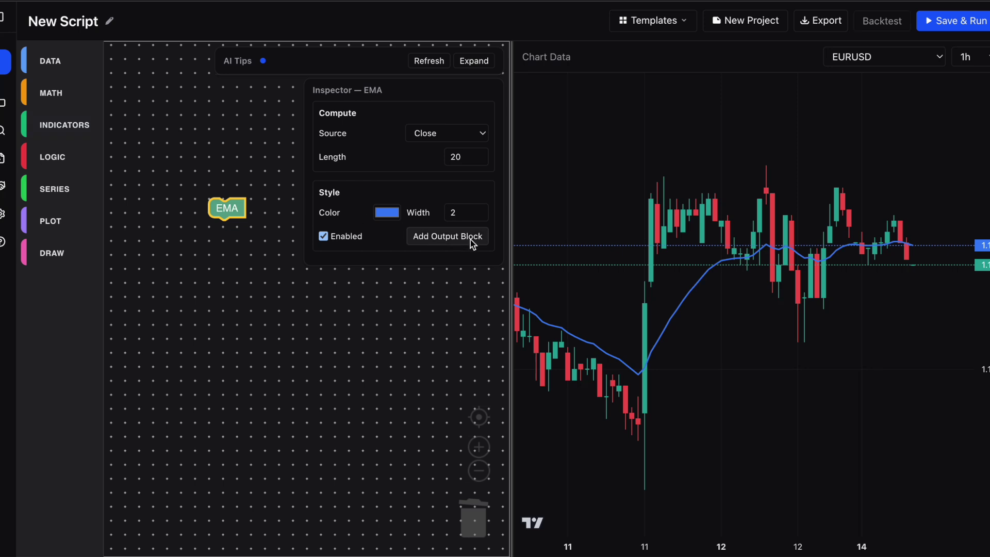
{"action": "left_click", "coordinate": [446, 241]}
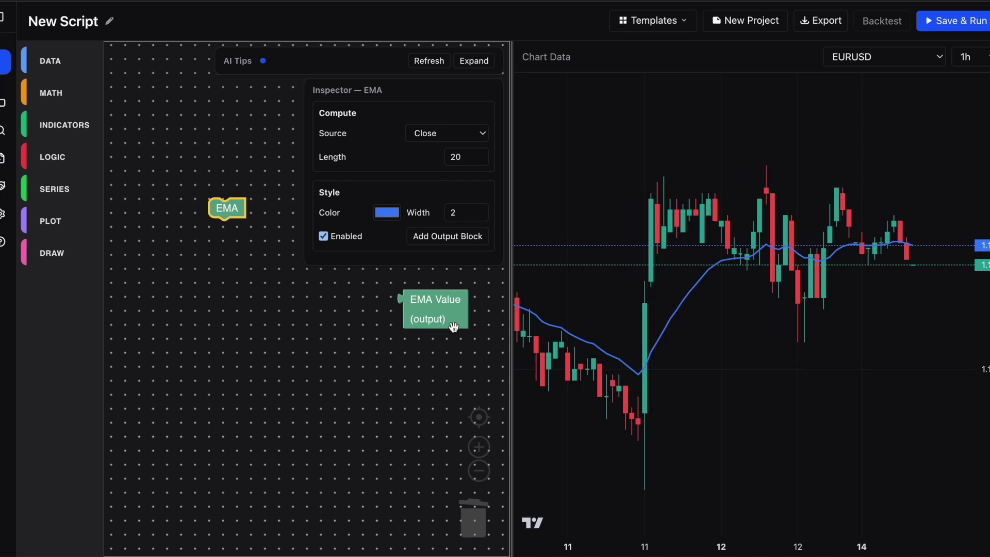
{"action": "left_click_drag", "start_coordinate": [441, 315], "coordinate": [237, 278]}
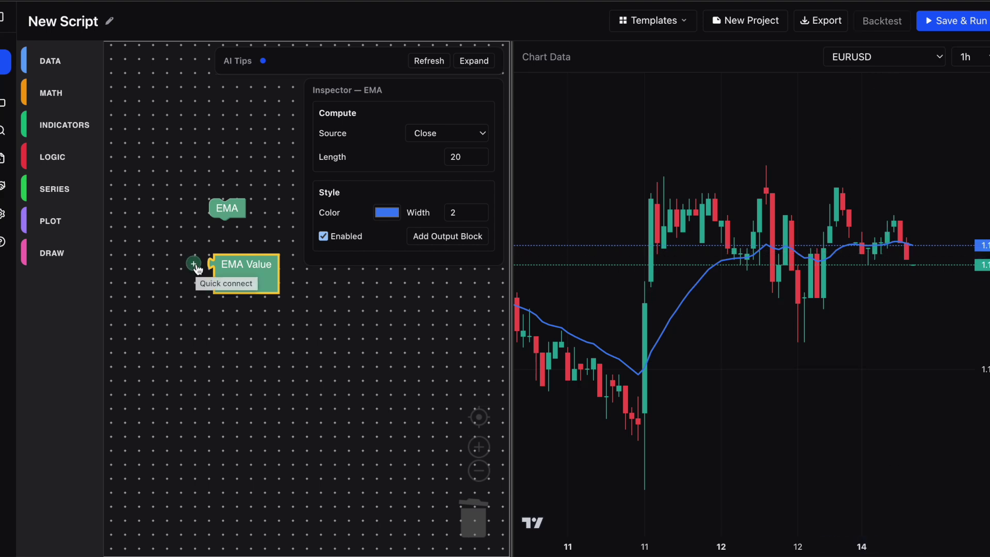
{"action": "left_click", "coordinate": [354, 308]}
{"action": "left_click", "coordinate": [260, 280]}
{"action": "left_click", "coordinate": [259, 196]}
{"action": "left_click", "coordinate": [255, 265]}
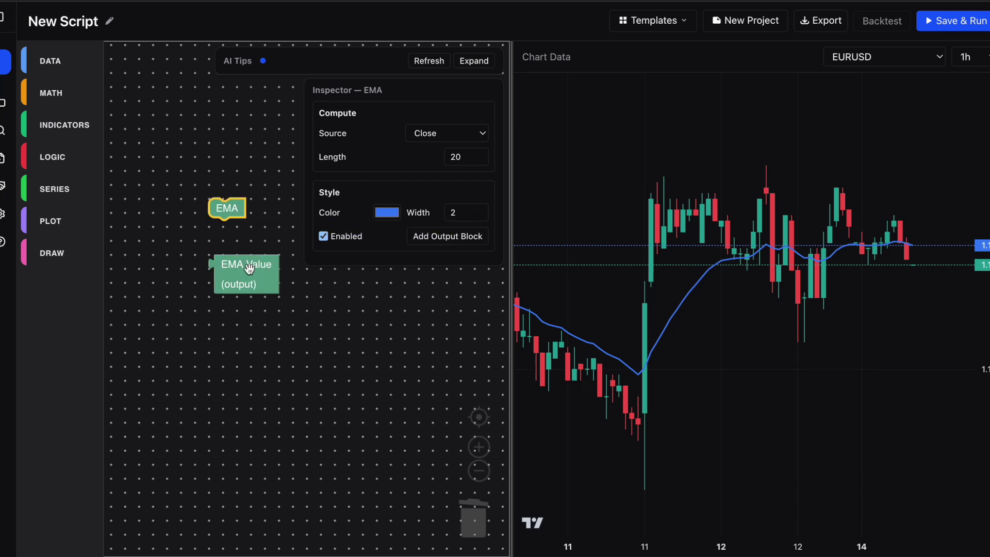
Step: Set the EMA length to 25 and its line color to bright green, and save and run the script
{"action": "left_click", "coordinate": [481, 155]}
{"action": "left_click", "coordinate": [481, 154]}
{"action": "left_click", "coordinate": [481, 155]}
{"action": "left_click", "coordinate": [481, 155]}
{"action": "left_click", "coordinate": [481, 155]}
{"action": "left_click", "coordinate": [387, 212]}
{"action": "left_click", "coordinate": [500, 332]}
{"action": "left_click", "coordinate": [526, 149]}
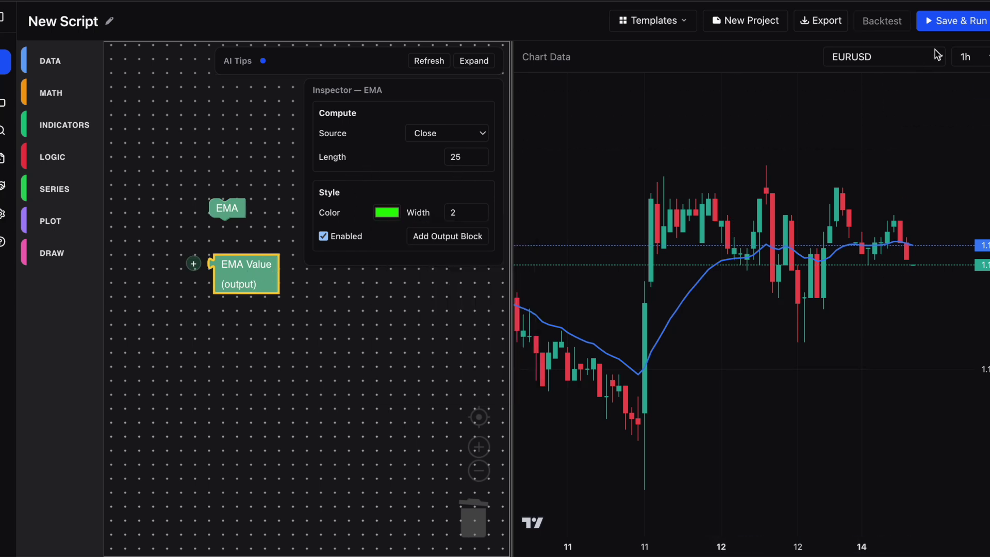
{"action": "left_click", "coordinate": [962, 25]}
{"action": "left_click", "coordinate": [404, 310]}
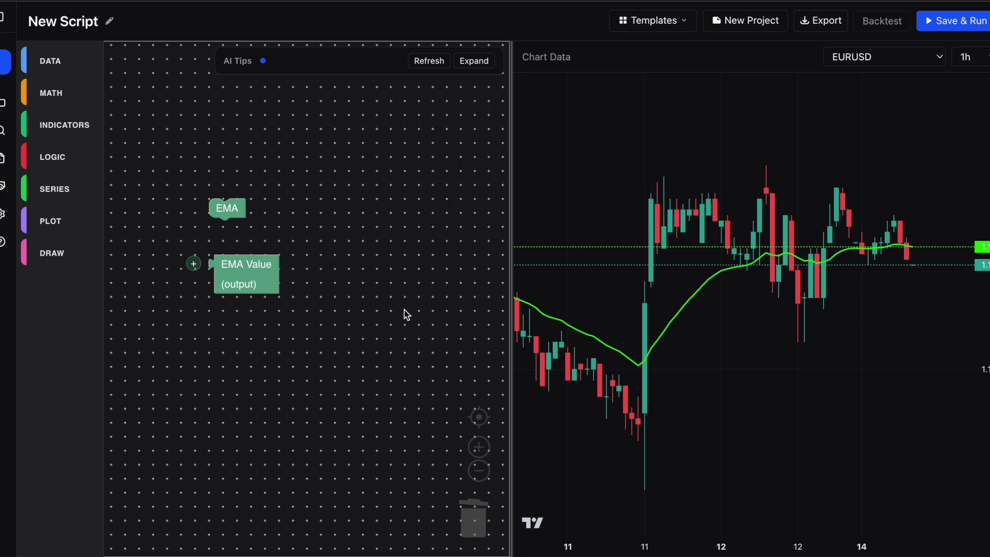
Step: Connect the EMA Value output to an A > B comparison block and place it in input B
{"action": "left_click", "coordinate": [264, 278]}
{"action": "left_click_drag", "start_coordinate": [265, 277], "coordinate": [321, 333]}
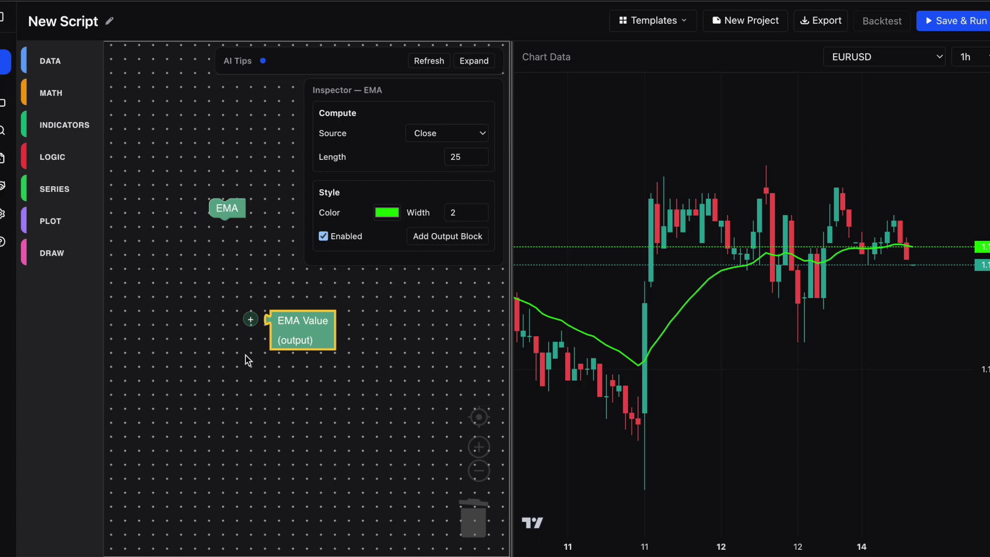
{"action": "left_click", "coordinate": [251, 322]}
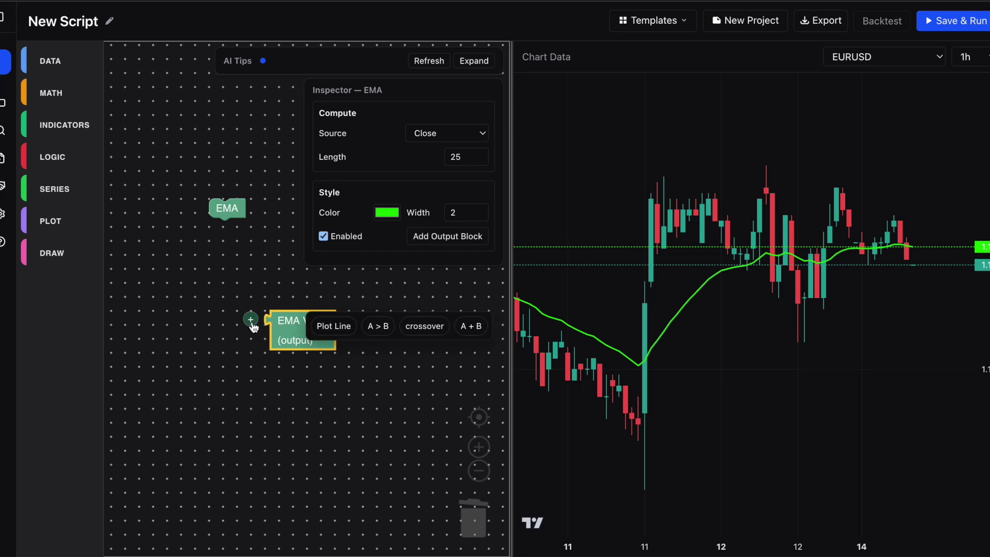
{"action": "left_click", "coordinate": [388, 336]}
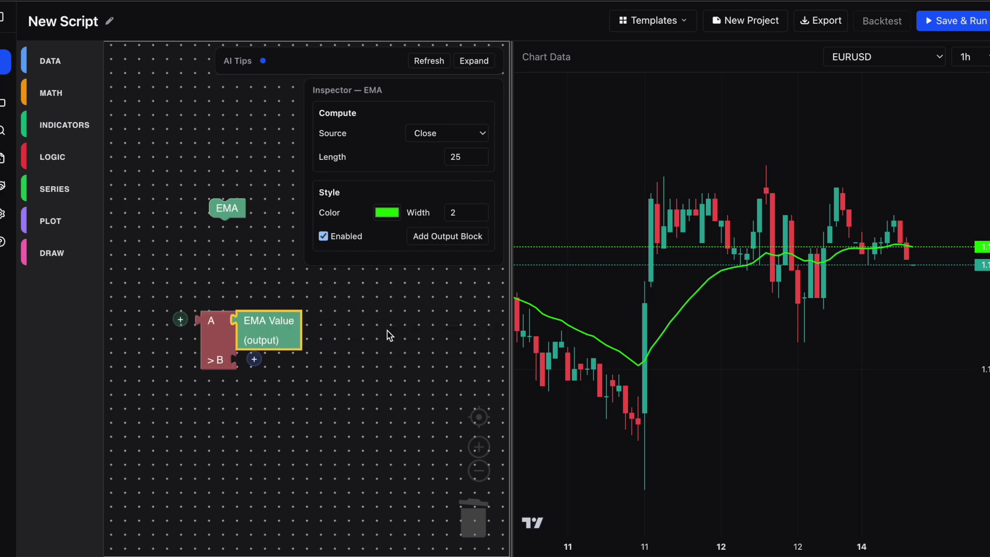
{"action": "left_click", "coordinate": [265, 334]}
{"action": "left_click_drag", "start_coordinate": [264, 333], "coordinate": [260, 356]}
{"action": "left_click", "coordinate": [219, 320]}
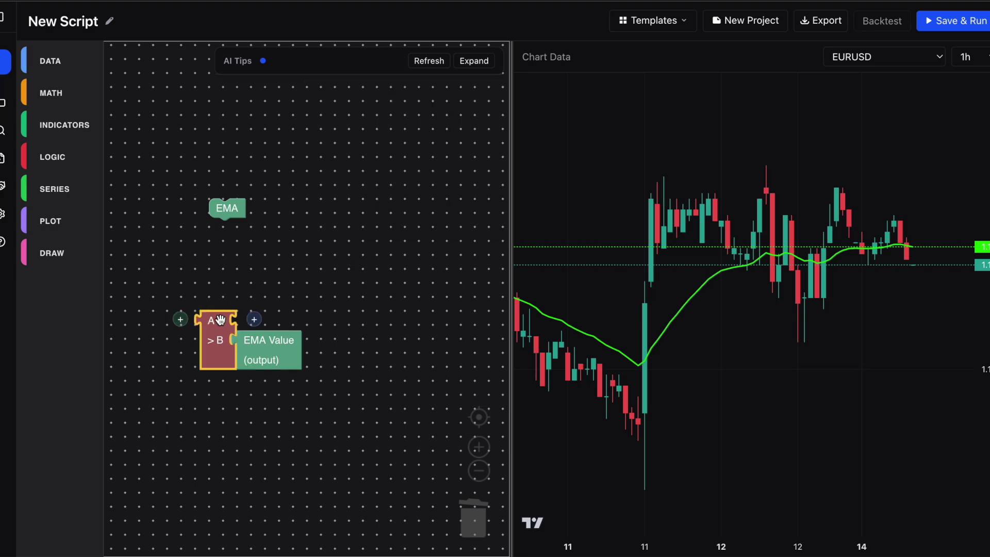
Step: Fill input A of the comparison with the close price so it reads close > EMA Value
{"action": "left_click", "coordinate": [254, 319]}
{"action": "left_click", "coordinate": [271, 326]}
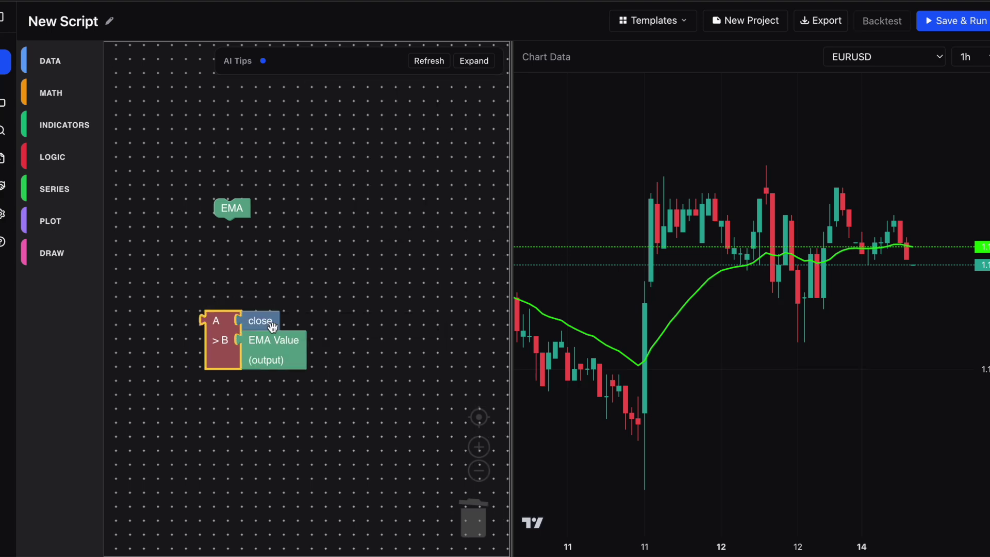
{"action": "left_click", "coordinate": [236, 319]}
Step: Attach a Plot Shape block to the close > EMA Value comparison, and save and run the script
{"action": "left_click_drag", "start_coordinate": [231, 360], "coordinate": [272, 345]}
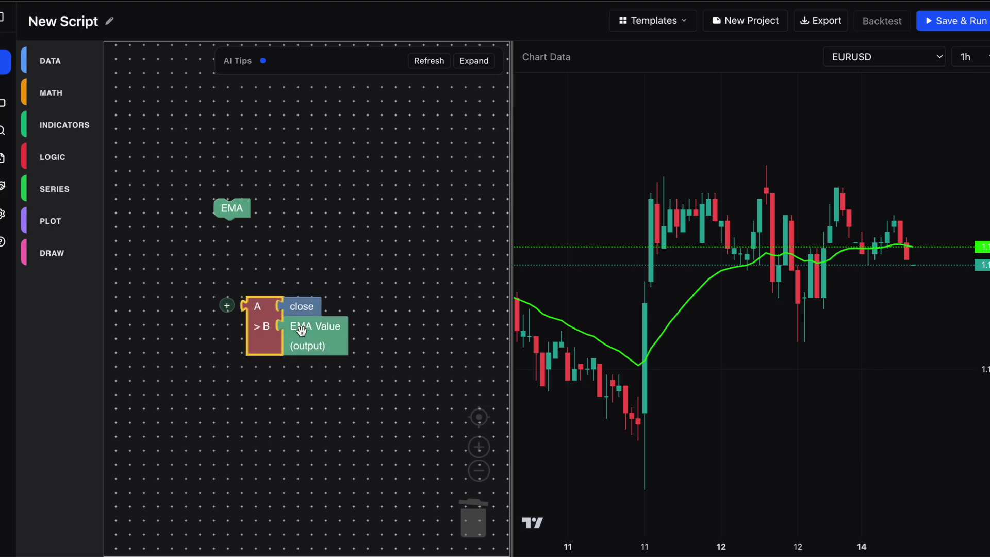
{"action": "left_click", "coordinate": [230, 311]}
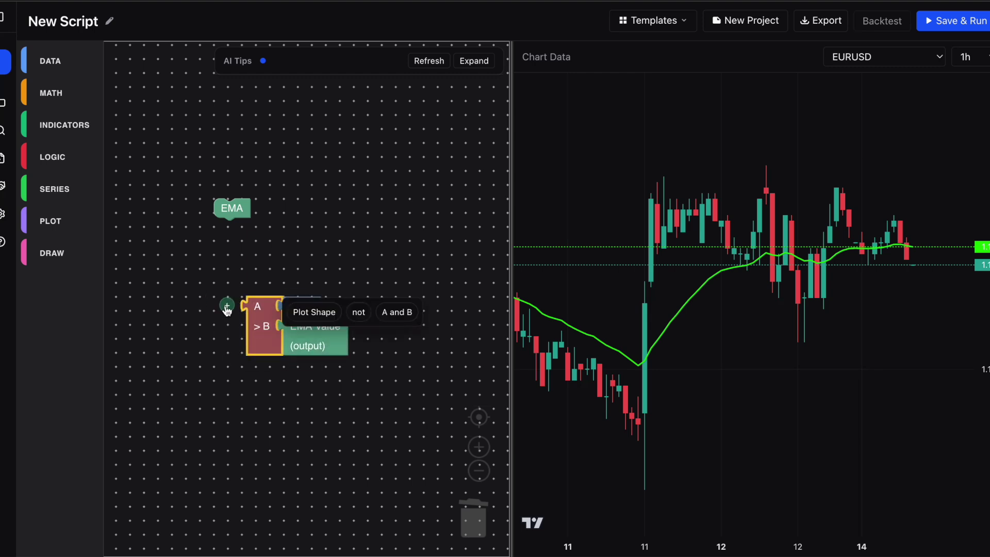
{"action": "left_click", "coordinate": [303, 310]}
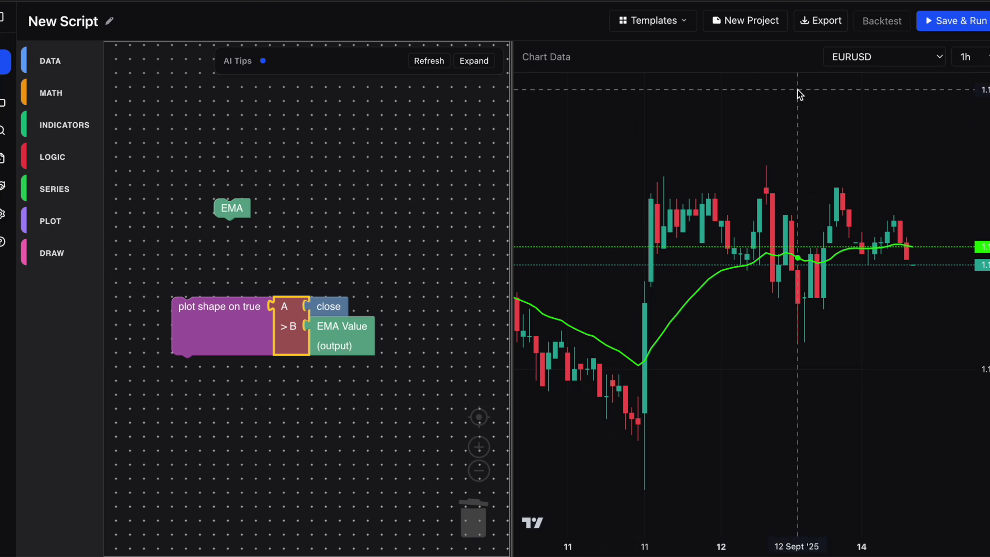
{"action": "left_click", "coordinate": [944, 29]}
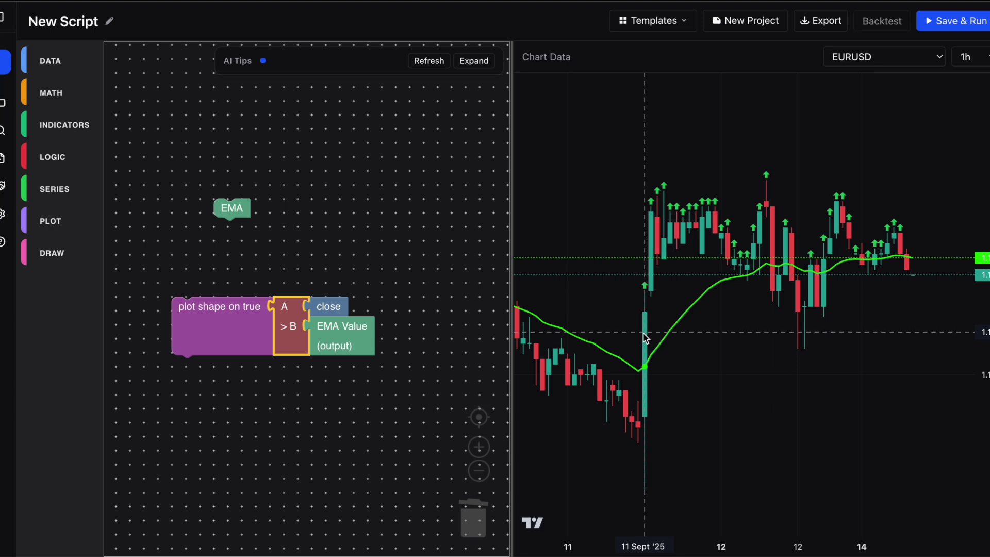
{"action": "left_click_drag", "start_coordinate": [710, 241], "coordinate": [741, 320]}
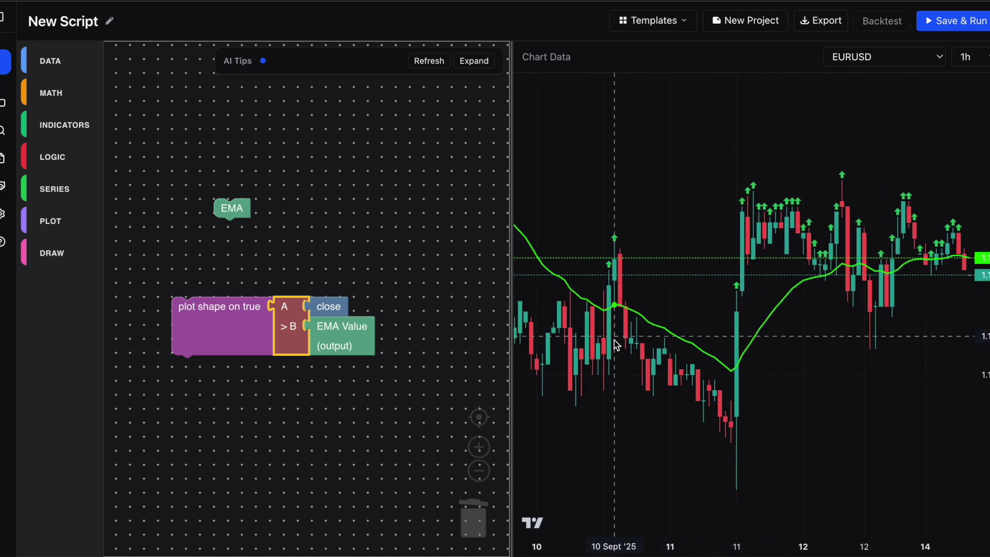
{"action": "left_click_drag", "start_coordinate": [649, 340], "coordinate": [736, 342]}
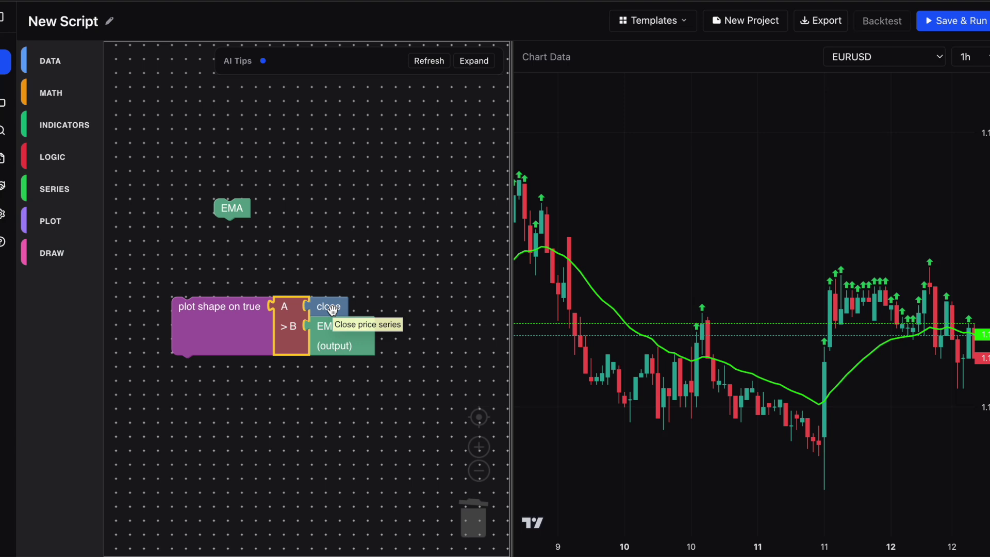
{"action": "left_click", "coordinate": [68, 125]}
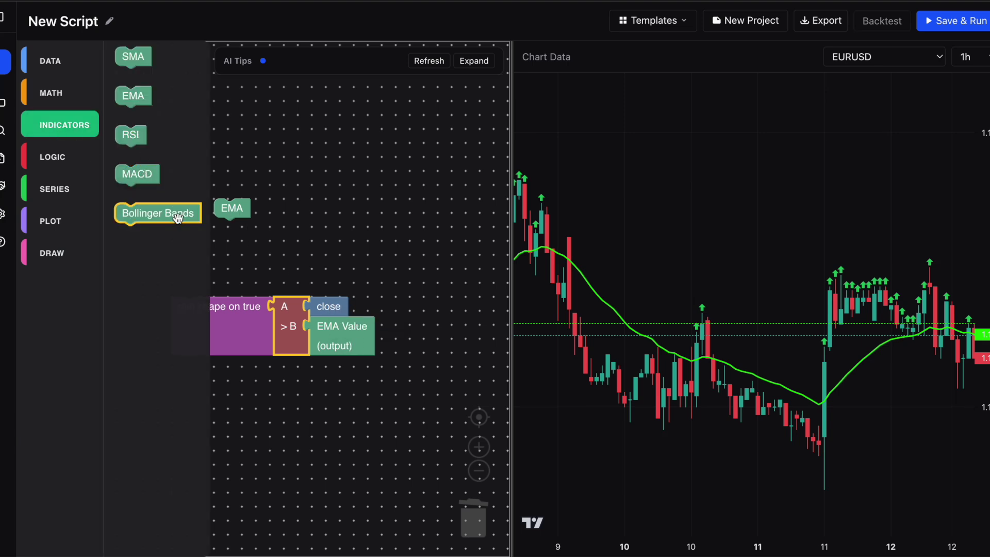
{"action": "left_click", "coordinate": [305, 271]}
{"action": "left_click", "coordinate": [52, 157]}
{"action": "left_click", "coordinate": [216, 250]}
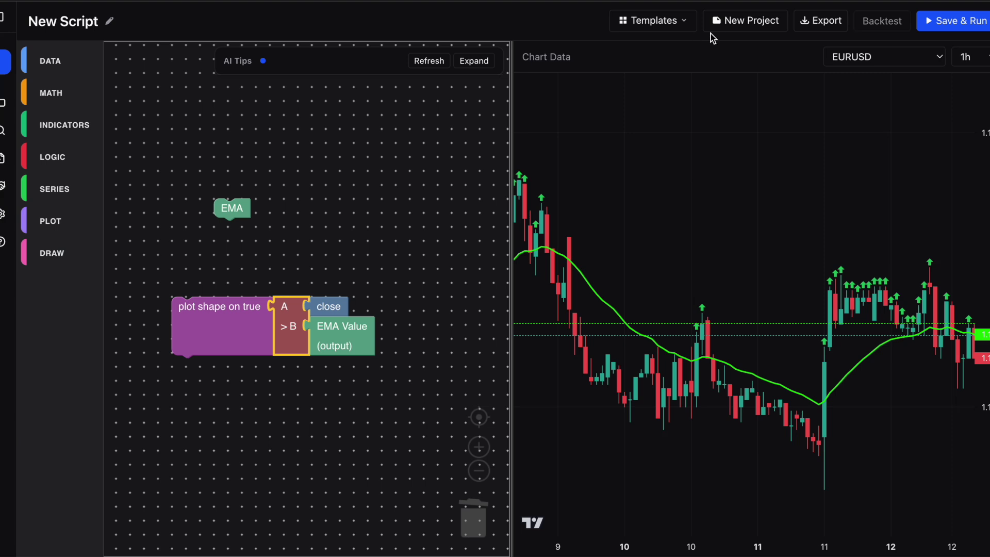
Step: Start a new project with a MACD indicator block on the canvas, and save and run the script
{"action": "left_click", "coordinate": [765, 30]}
{"action": "left_click", "coordinate": [67, 134]}
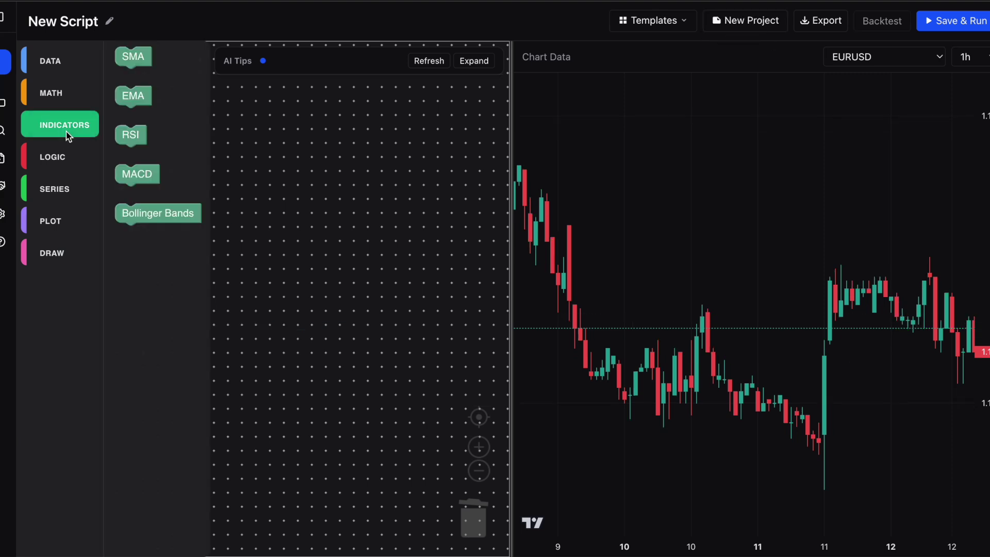
{"action": "left_click", "coordinate": [138, 173]}
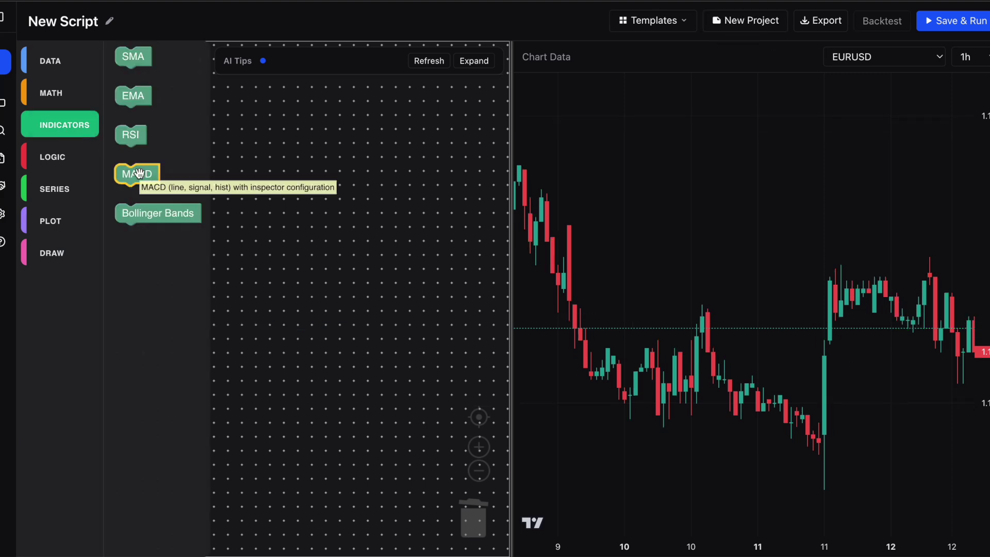
{"action": "left_click_drag", "start_coordinate": [144, 176], "coordinate": [223, 271]}
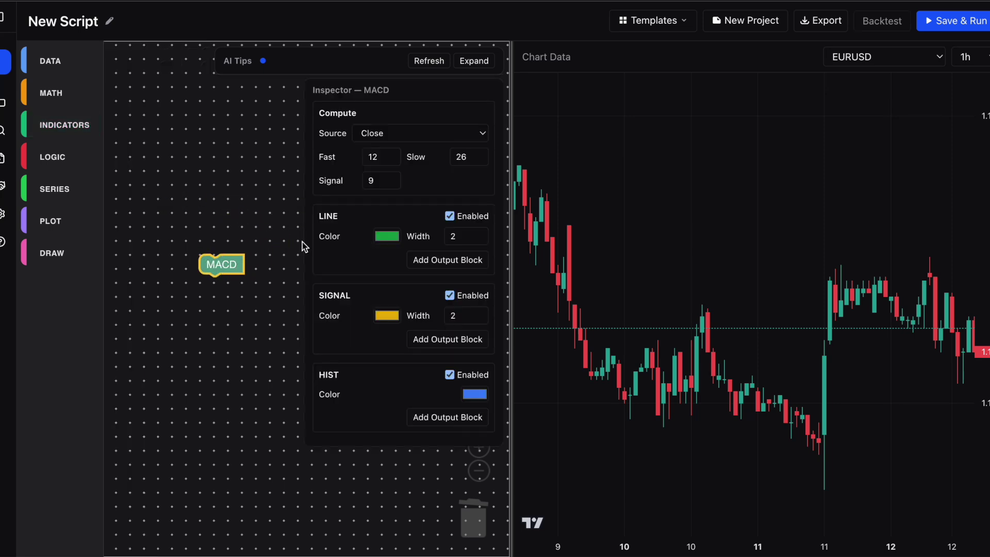
{"action": "left_click", "coordinate": [947, 19]}
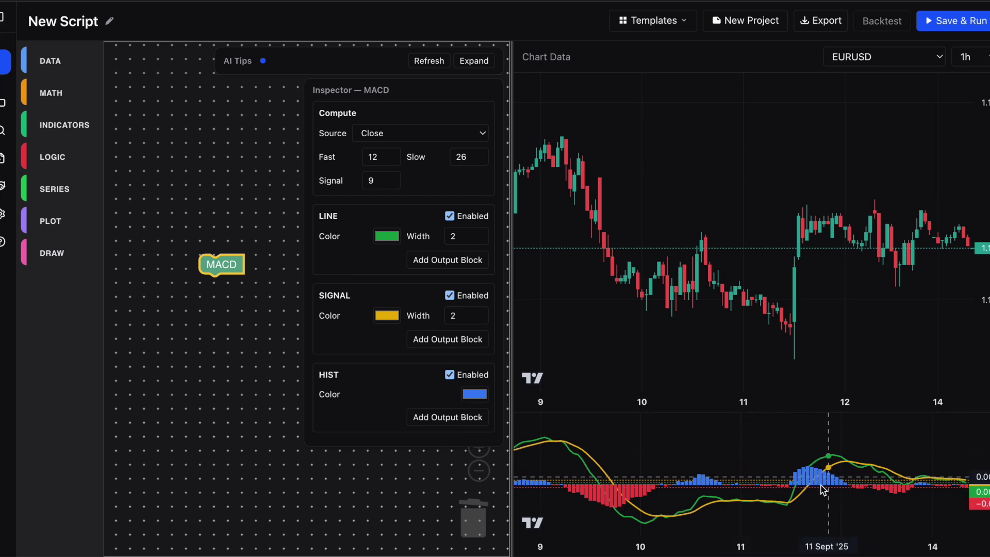
{"action": "scroll", "coordinate": [871, 294], "scroll_direction": "down", "scroll_amount": 1}
{"action": "scroll", "coordinate": [871, 300], "scroll_direction": "down", "scroll_amount": 2}
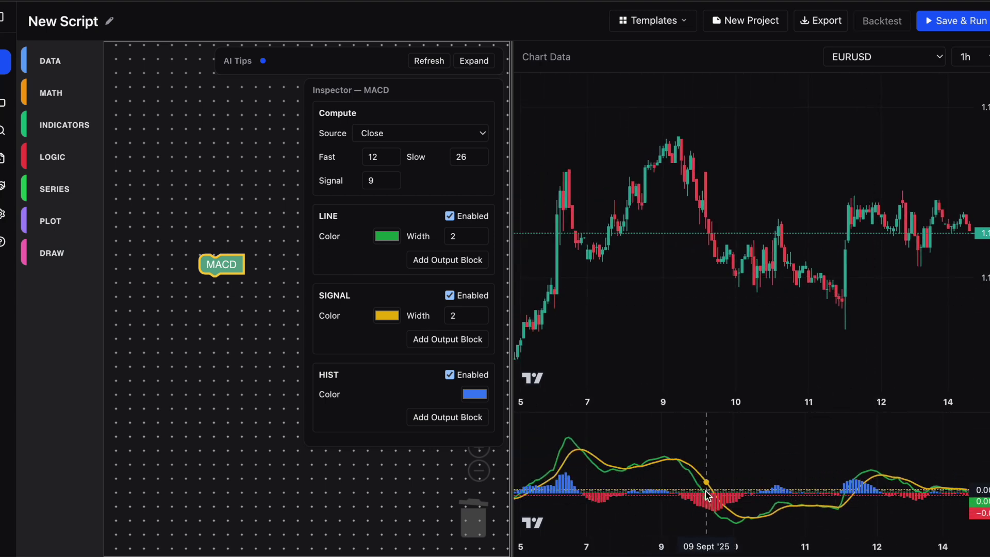
Step: Add the MACD Signal and MACD Line output blocks and stack them below the MACD block, with MACD Line above MACD Signal
{"action": "left_click", "coordinate": [230, 265]}
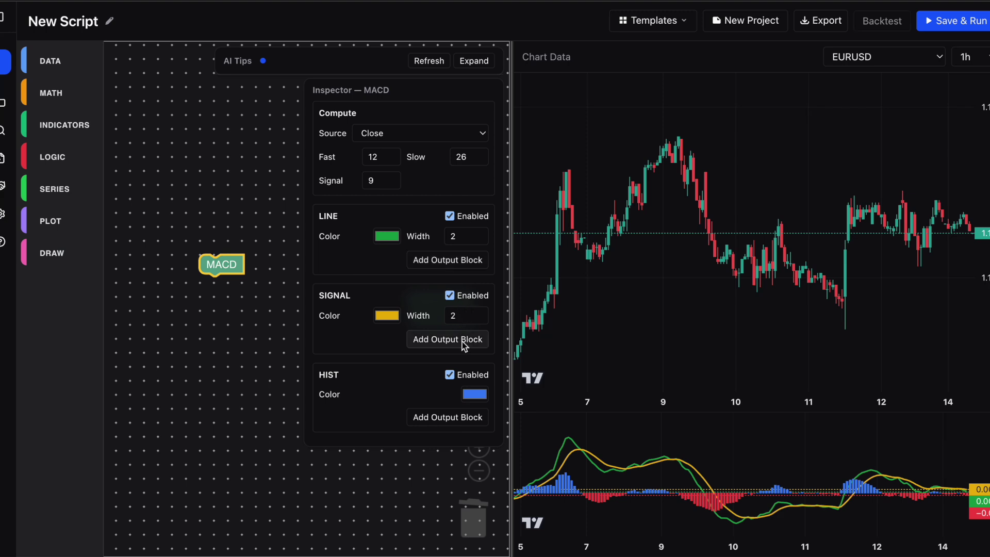
{"action": "left_click", "coordinate": [271, 344]}
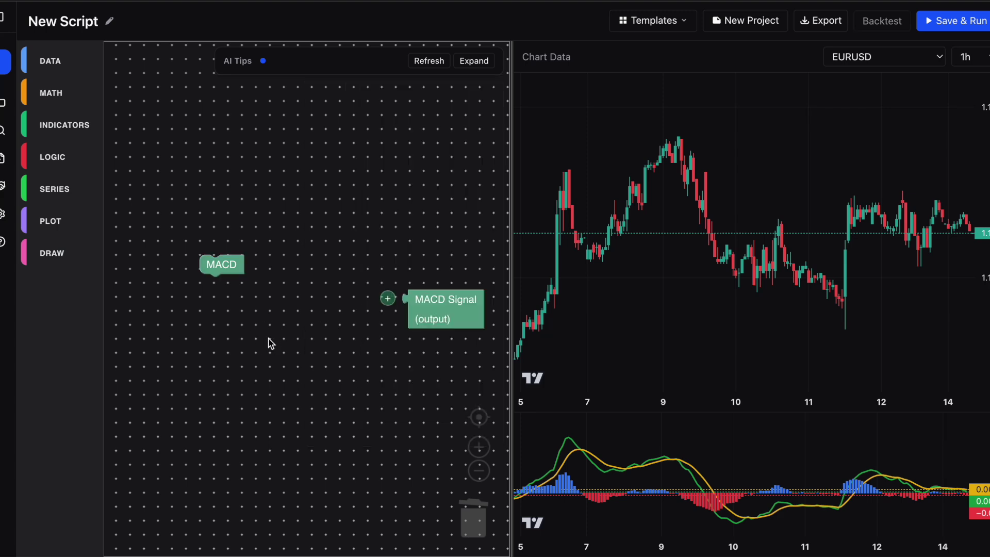
{"action": "left_click_drag", "start_coordinate": [459, 310], "coordinate": [223, 347]}
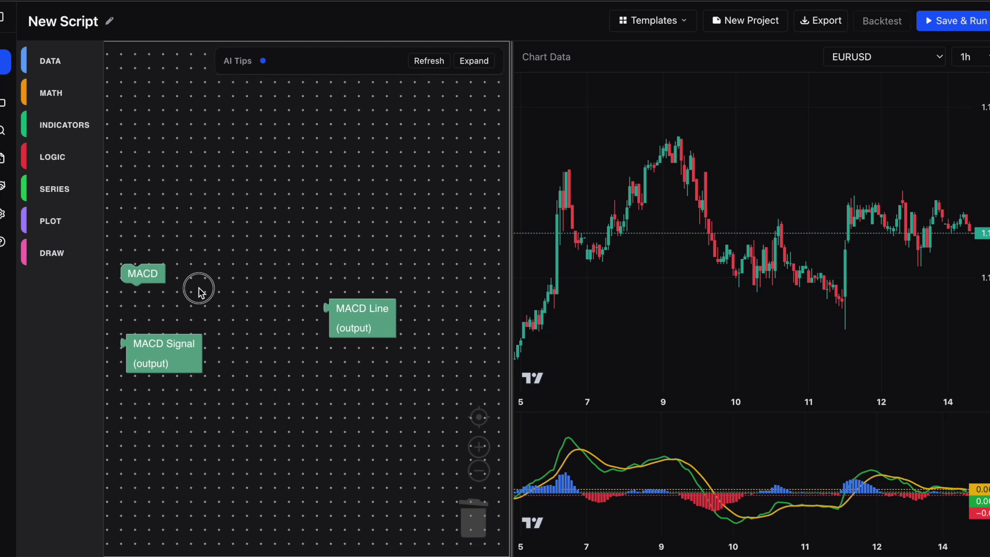
{"action": "left_click_drag", "start_coordinate": [199, 288], "coordinate": [243, 270]}
{"action": "left_click_drag", "start_coordinate": [369, 294], "coordinate": [241, 284]}
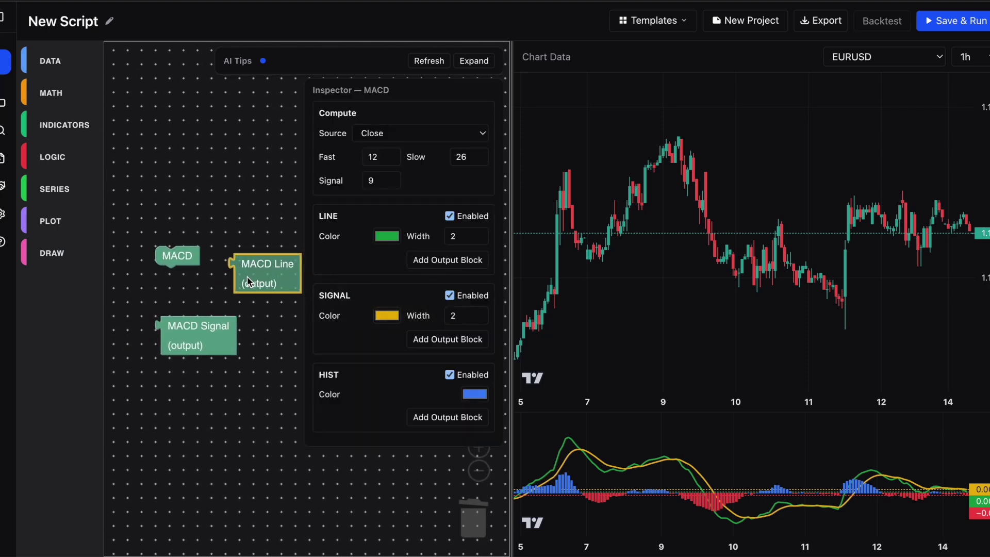
{"action": "left_click_drag", "start_coordinate": [177, 256], "coordinate": [177, 186]}
{"action": "left_click_drag", "start_coordinate": [219, 332], "coordinate": [261, 361]}
{"action": "left_click_drag", "start_coordinate": [266, 294], "coordinate": [238, 308]}
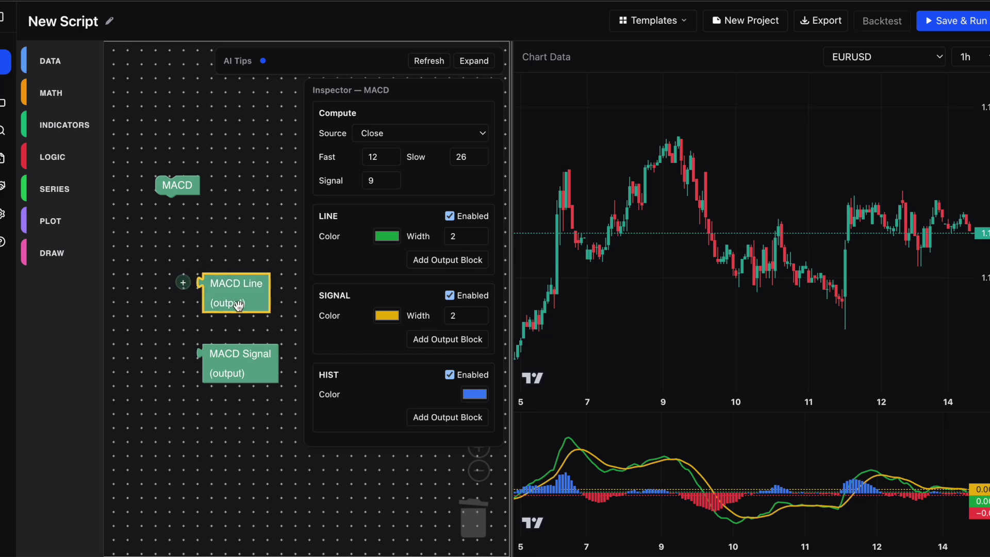
Step: Add a crossover block with MACD Line as input A and MACD Signal as input B
{"action": "left_click", "coordinate": [64, 183]}
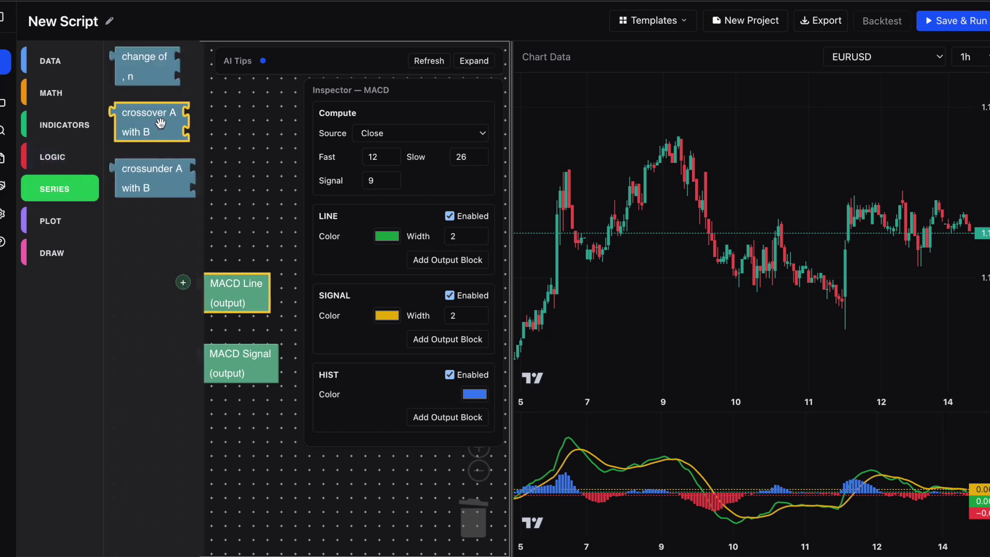
{"action": "left_click_drag", "start_coordinate": [172, 124], "coordinate": [172, 298]}
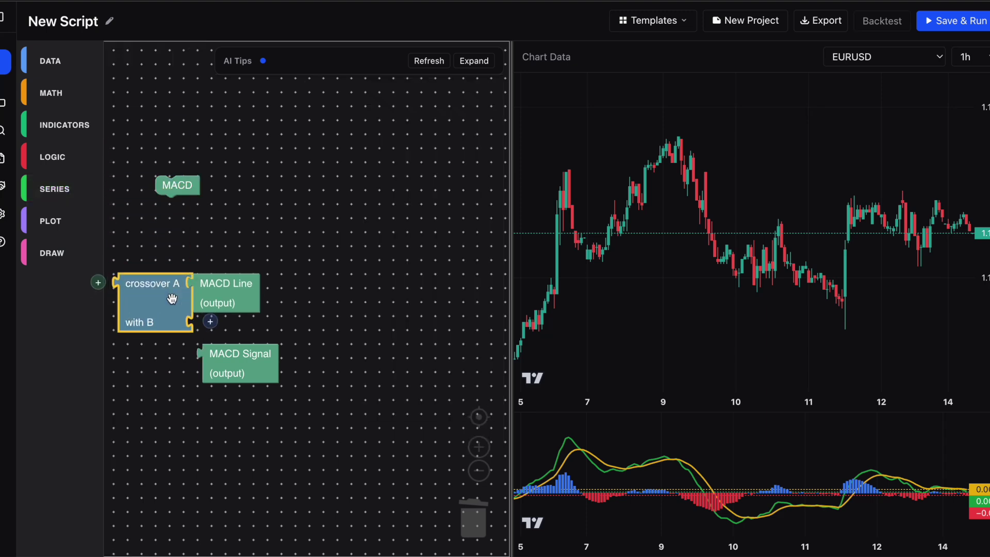
{"action": "left_click", "coordinate": [233, 291]}
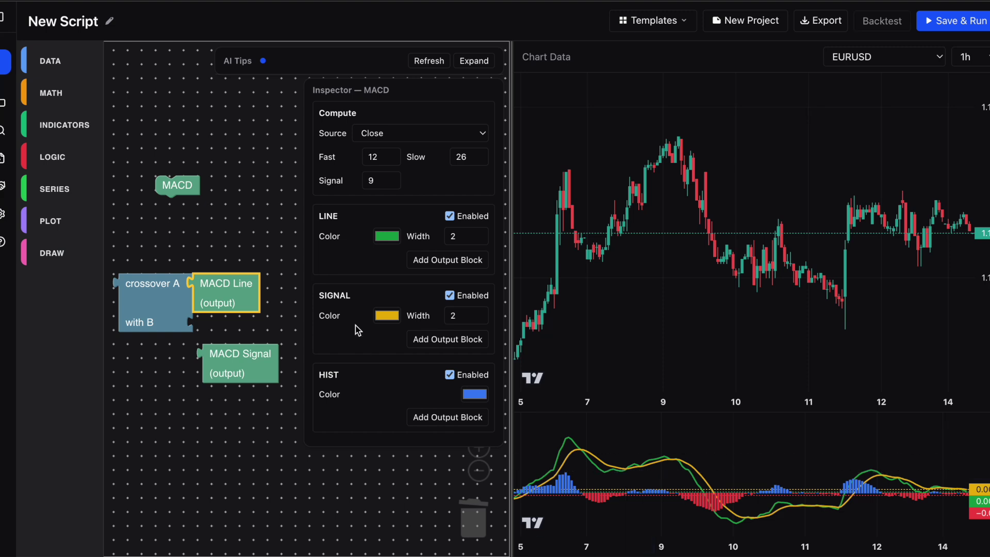
{"action": "left_click_drag", "start_coordinate": [258, 367], "coordinate": [249, 335]}
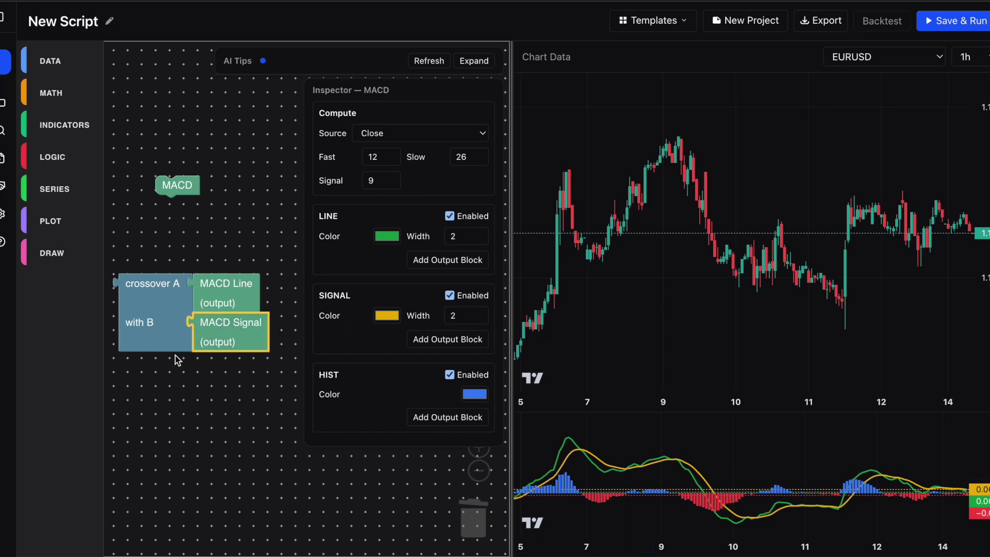
Step: Attach a Plot Shape block to the MACD crossover condition and set its location to Below Bar
{"action": "left_click_drag", "start_coordinate": [160, 334], "coordinate": [231, 332]}
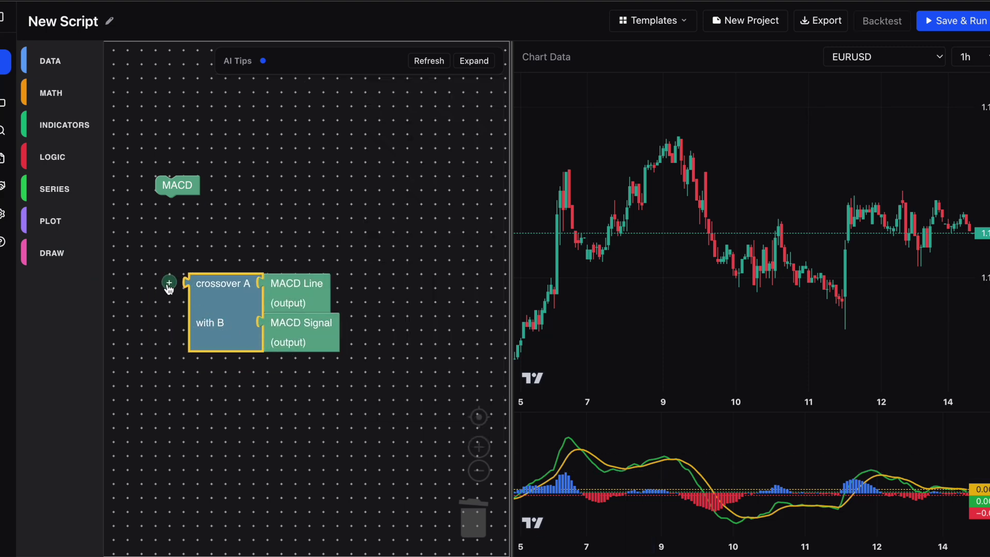
{"action": "left_click", "coordinate": [169, 285]}
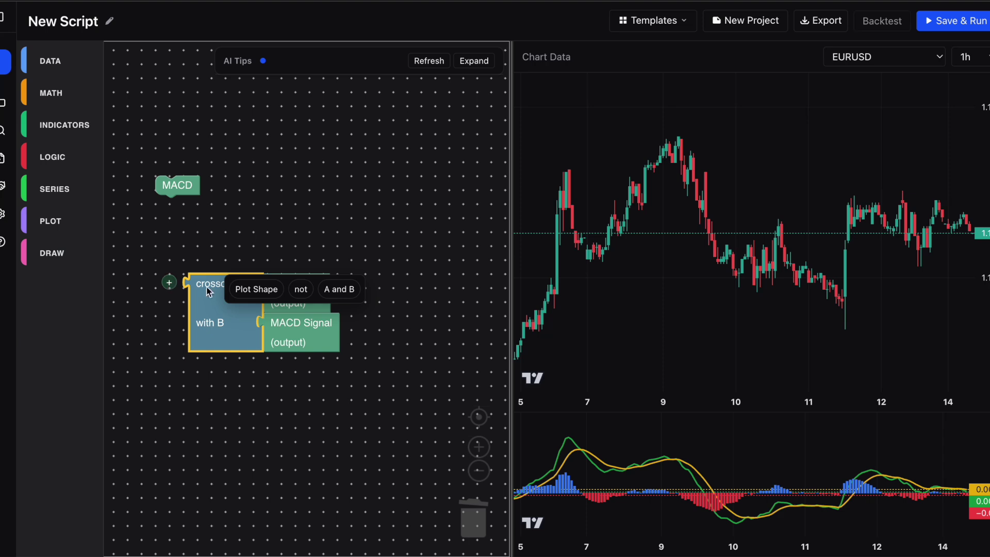
{"action": "left_click", "coordinate": [257, 290]}
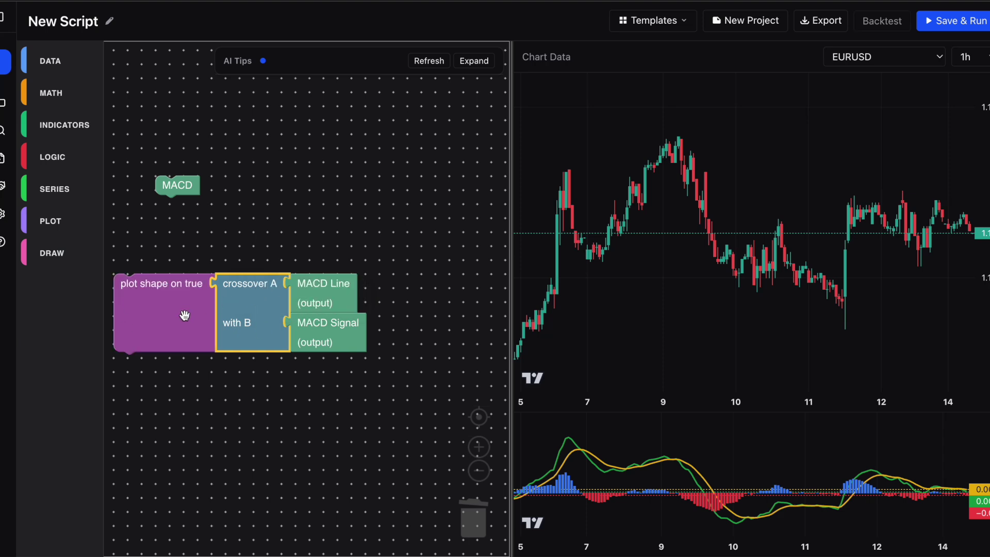
{"action": "left_click_drag", "start_coordinate": [191, 304], "coordinate": [218, 302]}
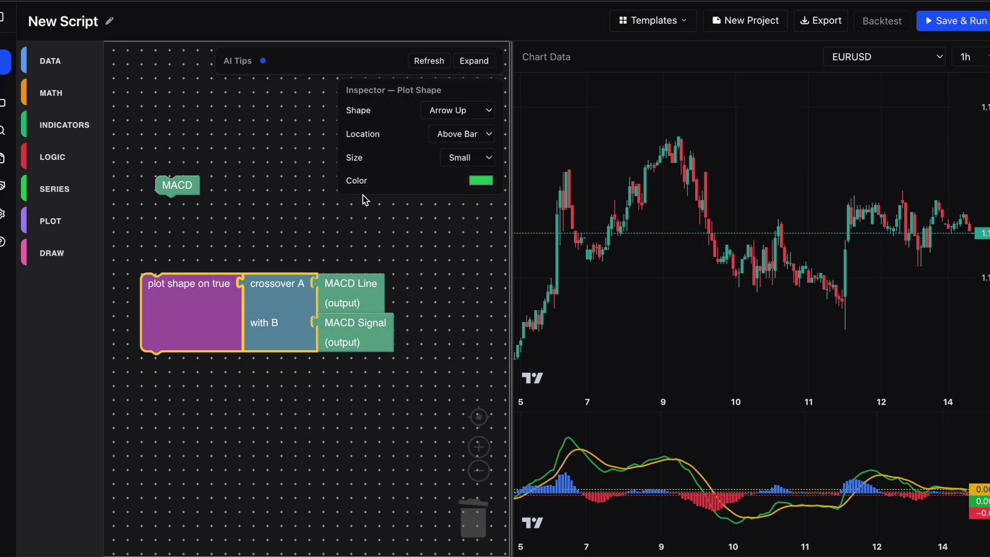
{"action": "left_click", "coordinate": [477, 135]}
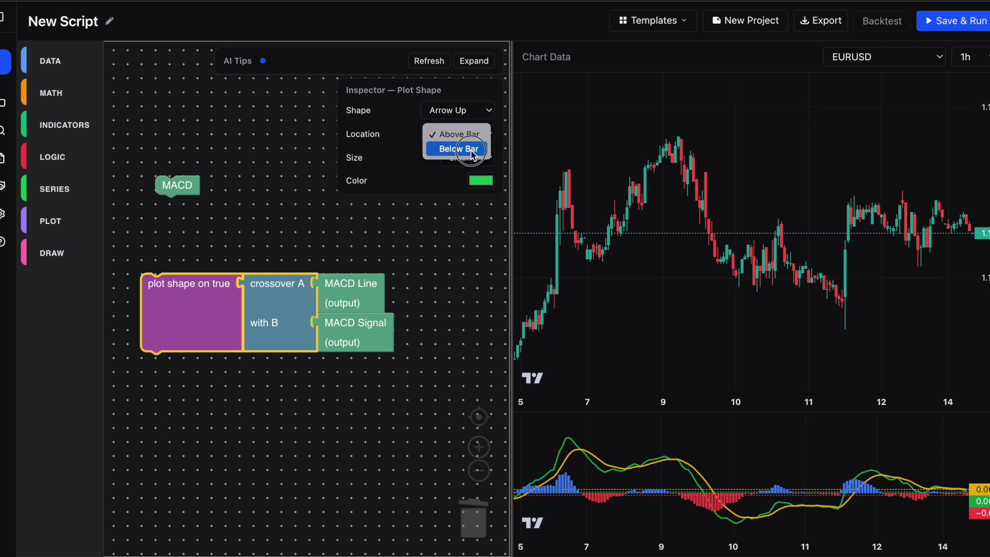
{"action": "left_click", "coordinate": [472, 153]}
{"action": "left_click", "coordinate": [364, 231]}
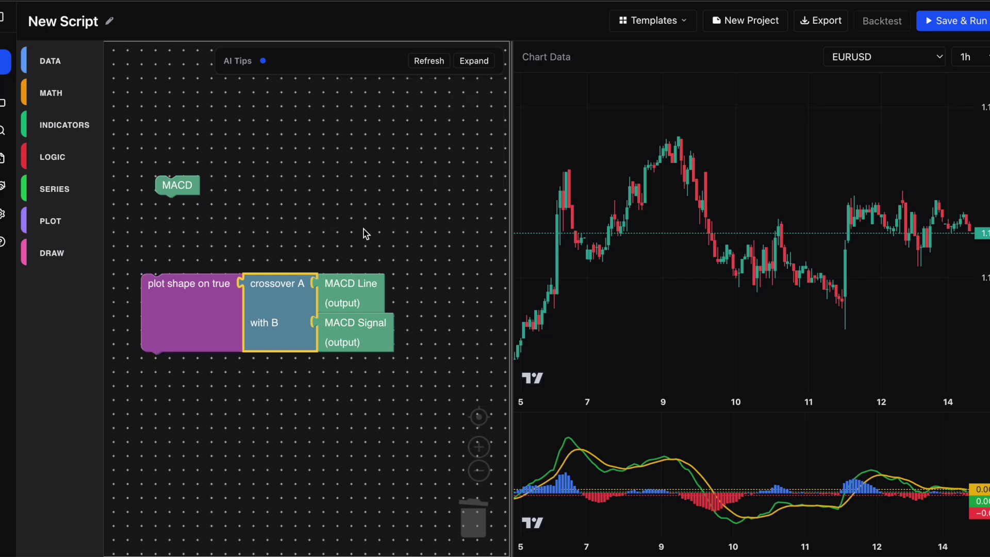
Step: Save and run the script, and examine the crossover arrows on the EURUSD chart against the MACD lines
{"action": "left_click", "coordinate": [952, 21]}
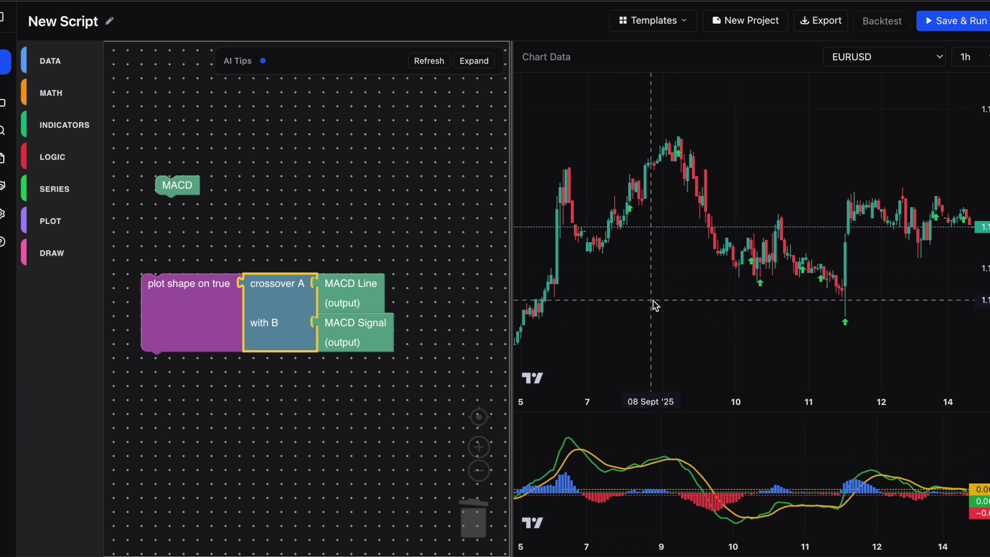
{"action": "scroll", "coordinate": [653, 304], "scroll_direction": "down", "scroll_amount": 3}
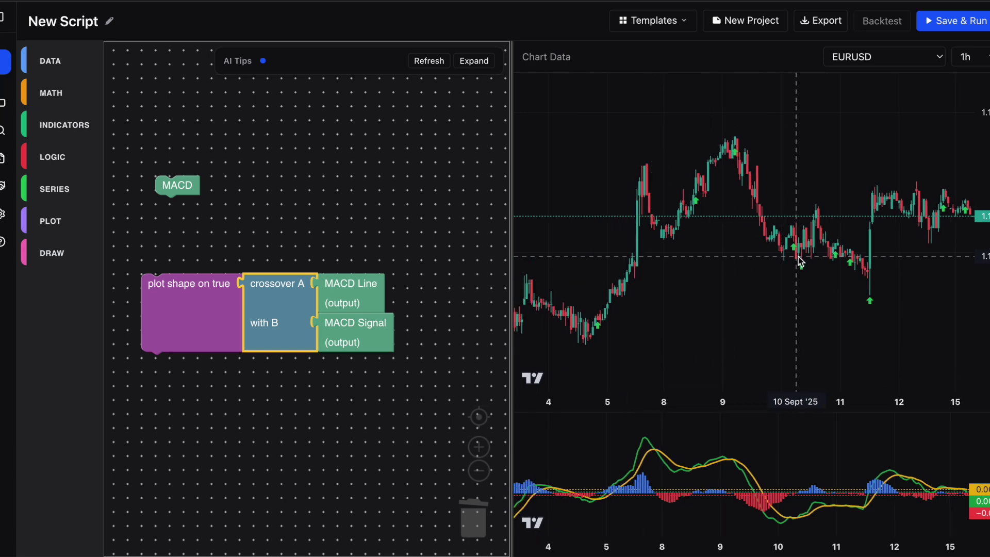
{"action": "scroll", "coordinate": [798, 289], "scroll_direction": "up", "scroll_amount": 5}
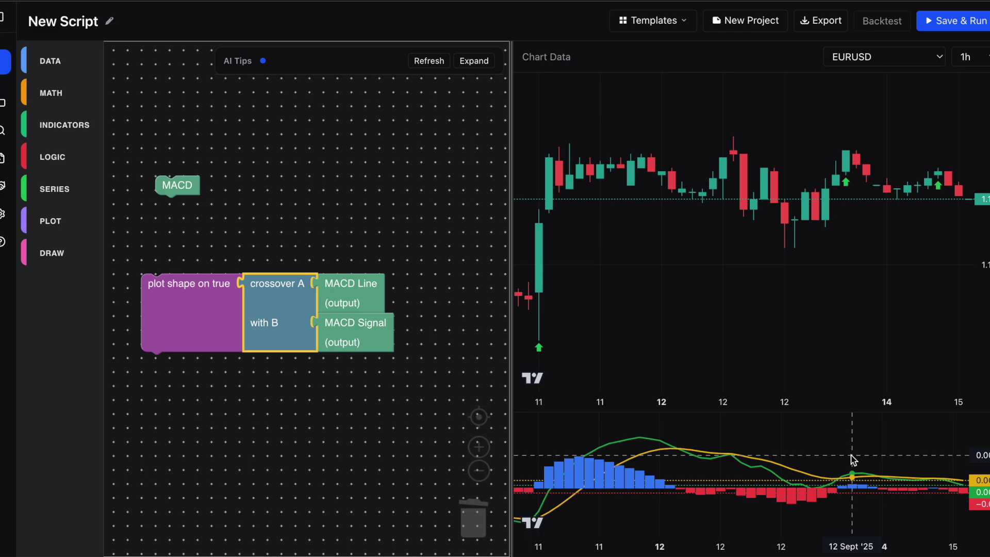
{"action": "scroll", "coordinate": [849, 232], "scroll_direction": "down", "scroll_amount": 3}
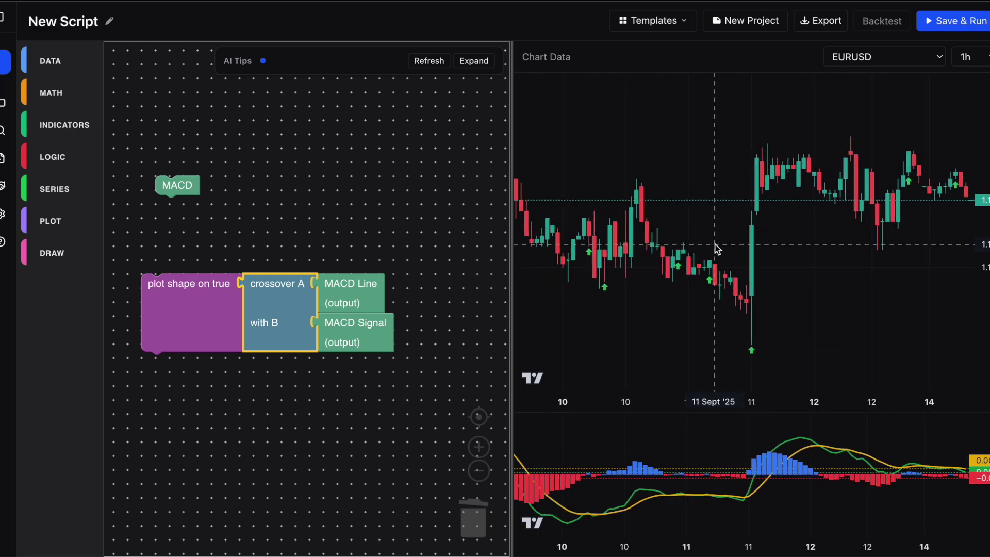
{"action": "scroll", "coordinate": [350, 228], "scroll_direction": "up", "scroll_amount": 2}
Step: Move the Plot Shape block group up so it sits closer beneath the MACD block
{"action": "scroll", "coordinate": [350, 228], "scroll_direction": "down", "scroll_amount": 8}
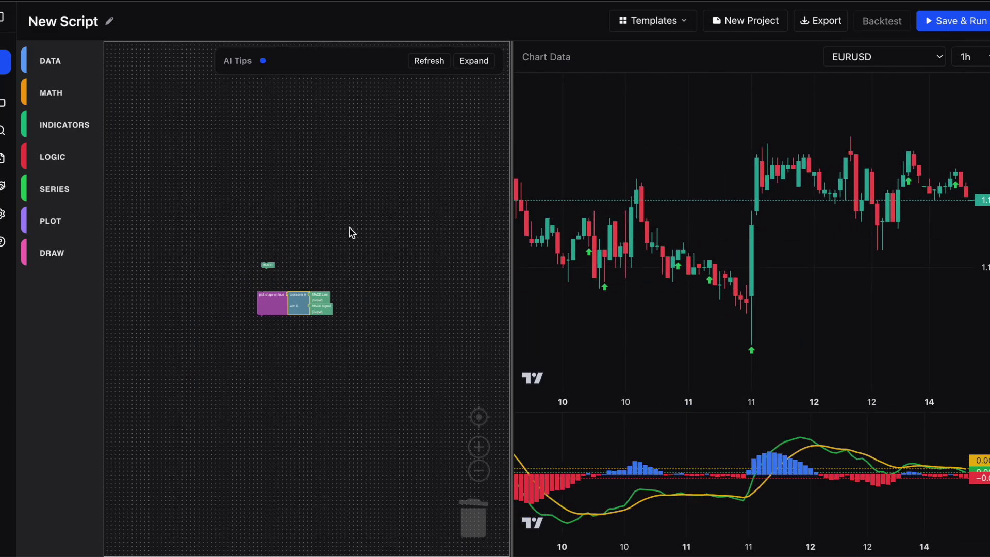
{"action": "scroll", "coordinate": [350, 228], "scroll_direction": "up", "scroll_amount": 7}
{"action": "left_click_drag", "start_coordinate": [203, 307], "coordinate": [213, 250]}
{"action": "left_click", "coordinate": [246, 357]}
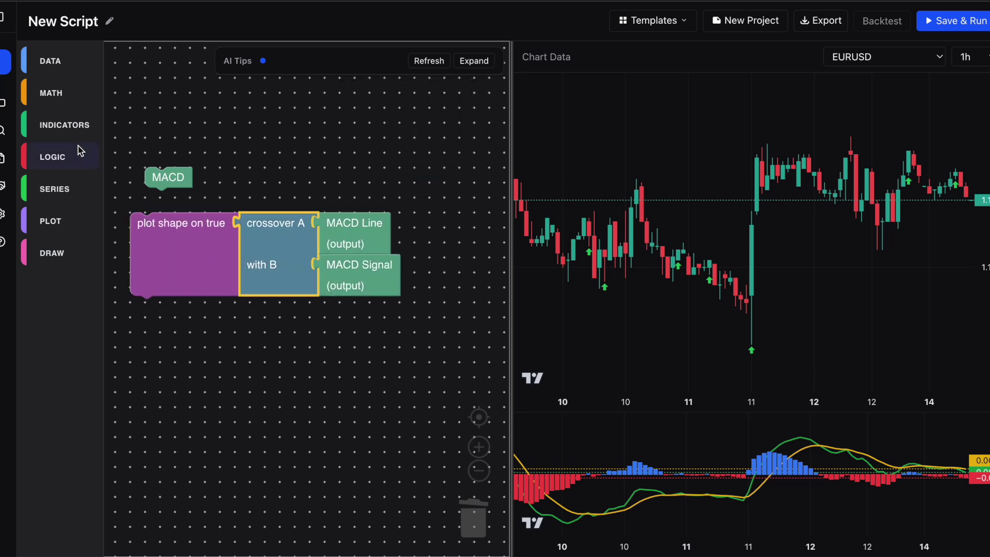
Step: Add an SMA indicator block next to MACD and place its SMA Value output block below the Plot Shape group
{"action": "left_click", "coordinate": [69, 126]}
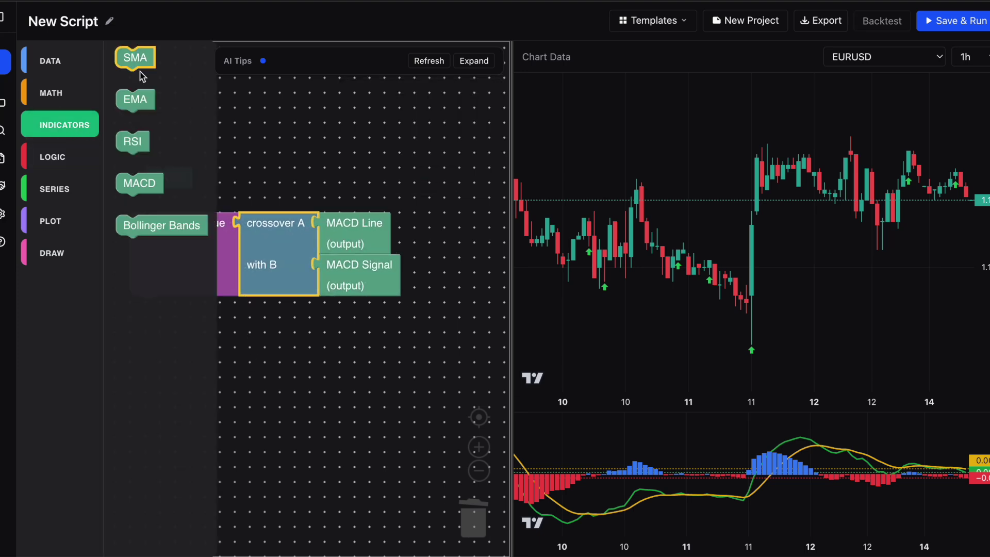
{"action": "left_click", "coordinate": [140, 58]}
{"action": "left_click_drag", "start_coordinate": [140, 58], "coordinate": [233, 167]}
{"action": "left_click", "coordinate": [240, 364]}
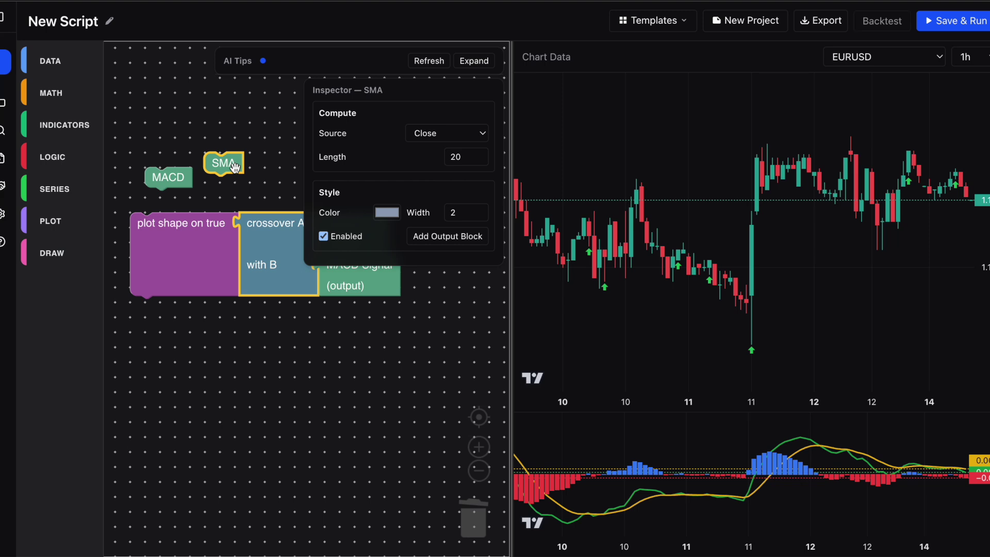
{"action": "left_click", "coordinate": [469, 243]}
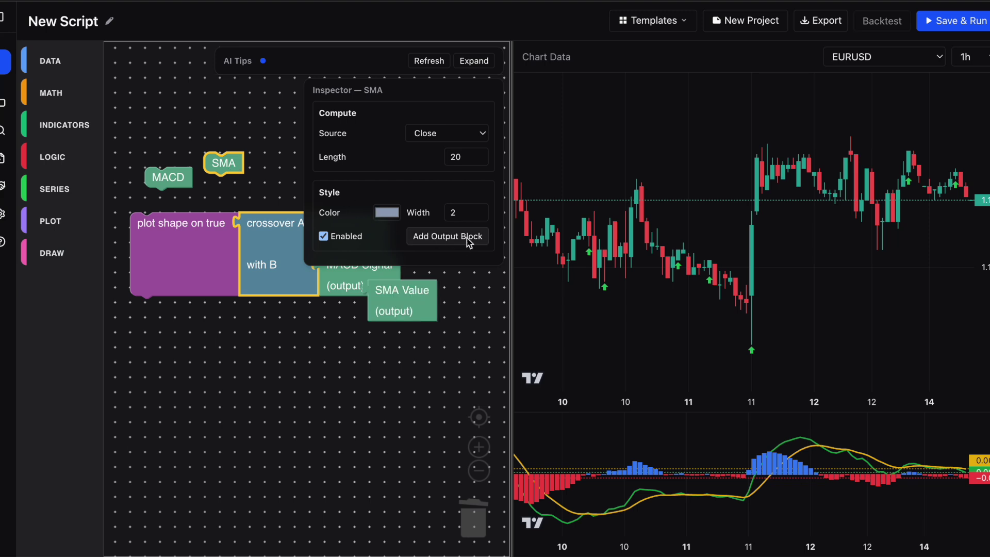
{"action": "left_click_drag", "start_coordinate": [407, 315], "coordinate": [235, 367]}
{"action": "left_click", "coordinate": [316, 343]}
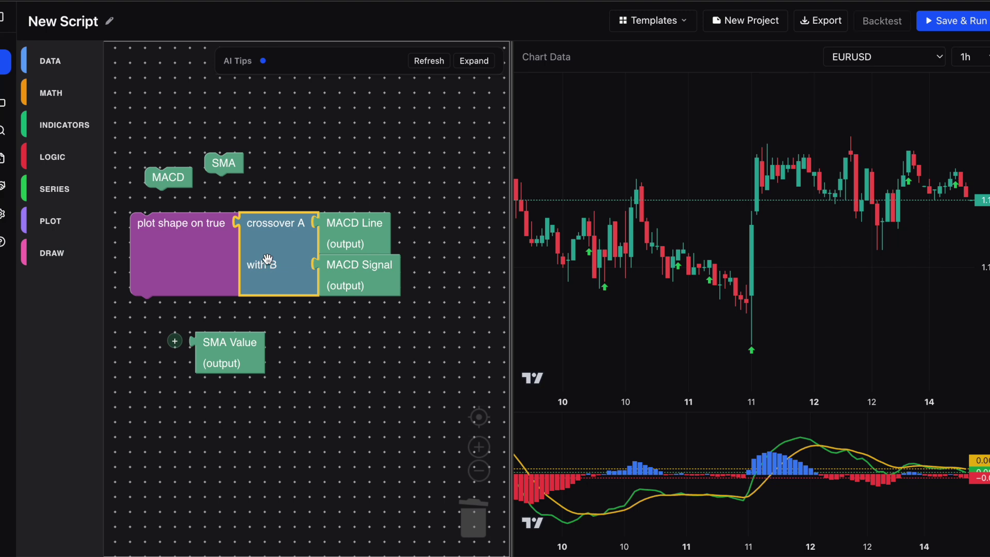
Step: Detach the crossover block from Plot Shape and build an A > B comparison with close as A and SMA Value as B
{"action": "left_click_drag", "start_coordinate": [260, 251], "coordinate": [338, 218]}
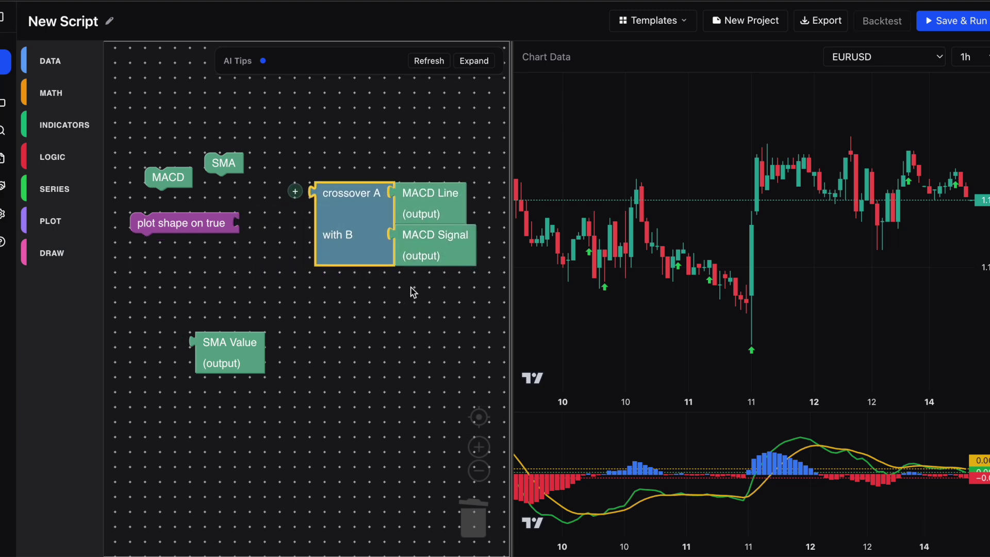
{"action": "left_click_drag", "start_coordinate": [203, 352], "coordinate": [374, 324]}
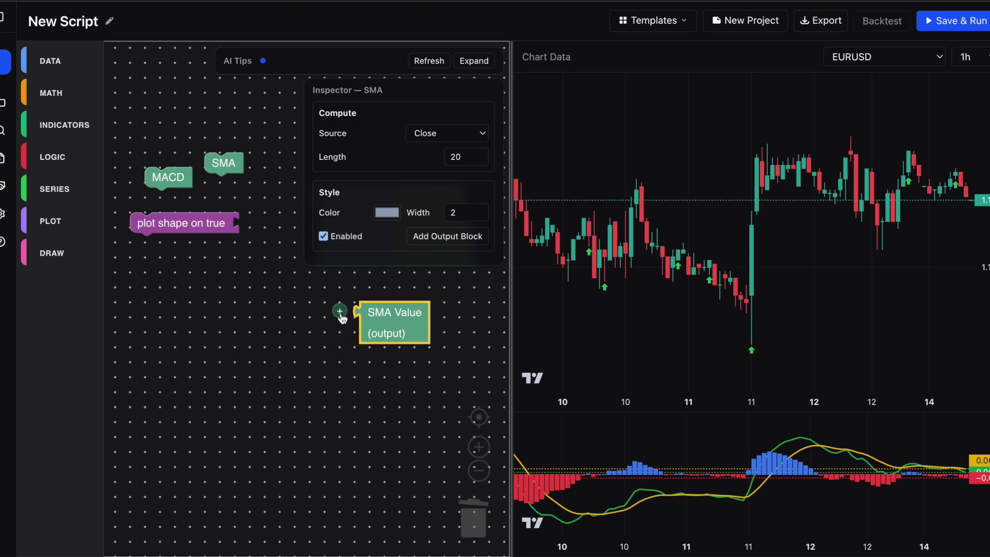
{"action": "left_click", "coordinate": [341, 314]}
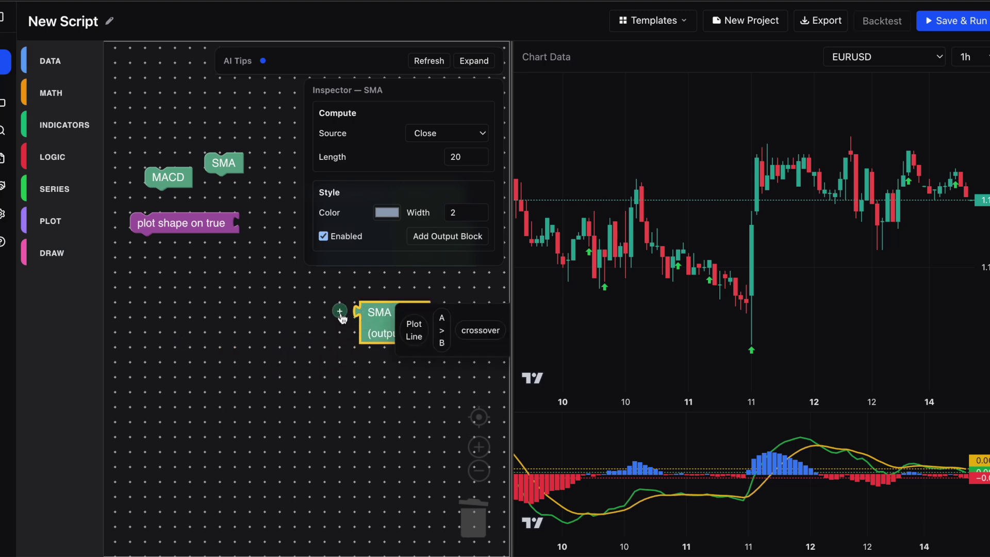
{"action": "left_click", "coordinate": [443, 340]}
{"action": "mouse_move", "coordinate": [350, 329]}
{"action": "left_mouse_down"}
{"action": "mouse_move", "coordinate": [358, 361]}
{"action": "mouse_move", "coordinate": [340, 338]}
{"action": "left_mouse_up"}
{"action": "left_click", "coordinate": [308, 325]}
{"action": "left_click", "coordinate": [340, 312]}
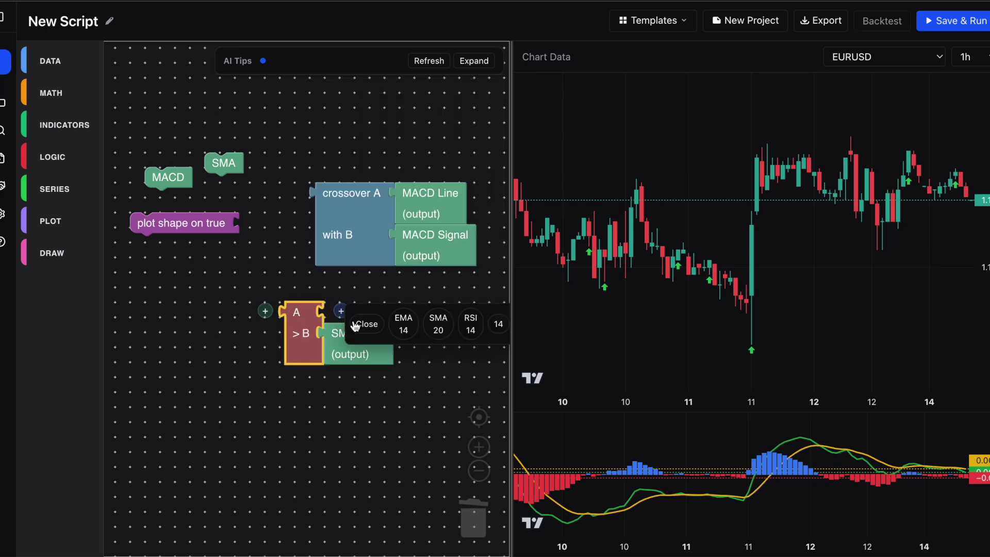
{"action": "left_click", "coordinate": [356, 324]}
{"action": "left_click_drag", "start_coordinate": [319, 293], "coordinate": [318, 293]}
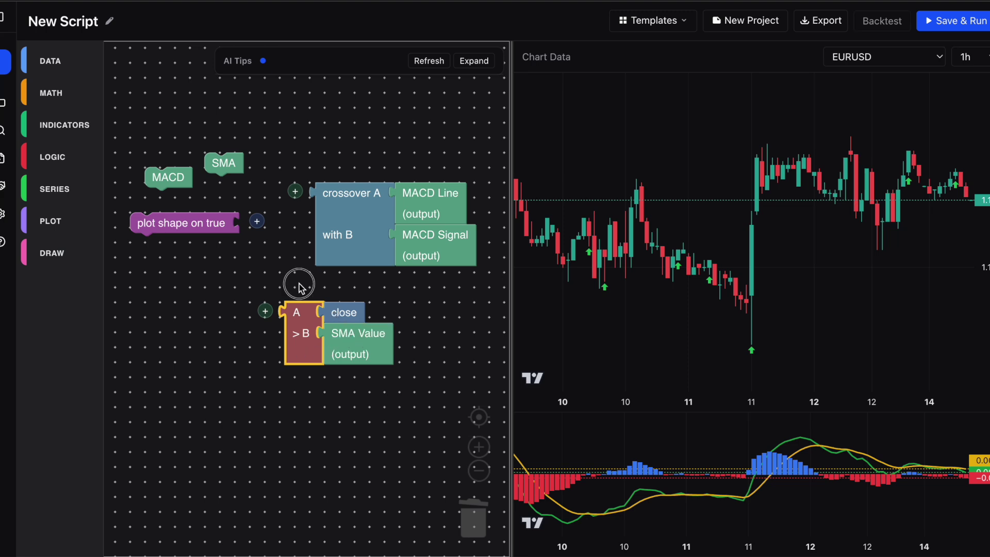
Step: Join the MACD crossover as A and the close > SMA comparison as B in an 'and' logic block, and attach it to Plot Shape
{"action": "left_click_drag", "start_coordinate": [299, 330], "coordinate": [329, 316]}
{"action": "left_click", "coordinate": [268, 281]}
{"action": "left_click_drag", "start_coordinate": [268, 281], "coordinate": [246, 290]}
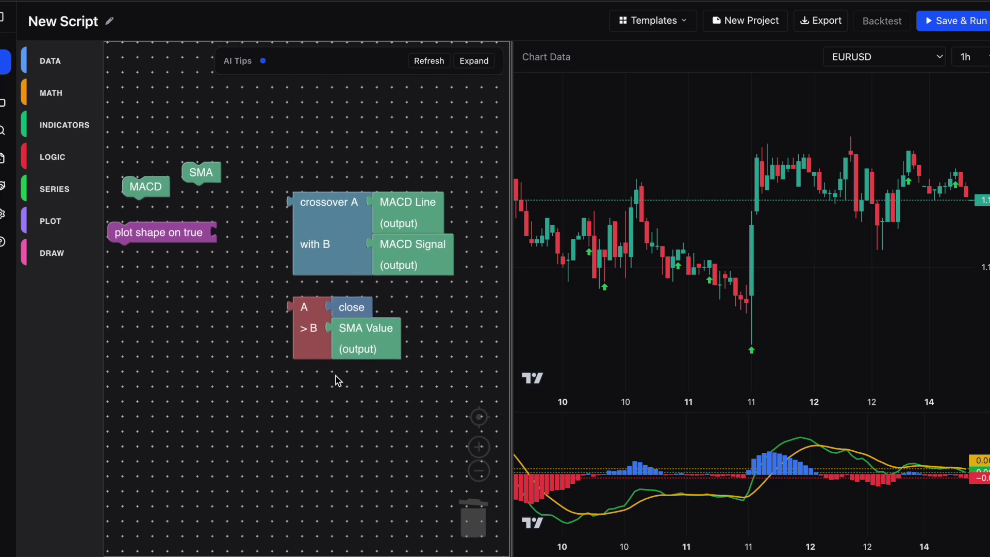
{"action": "left_click", "coordinate": [61, 160]}
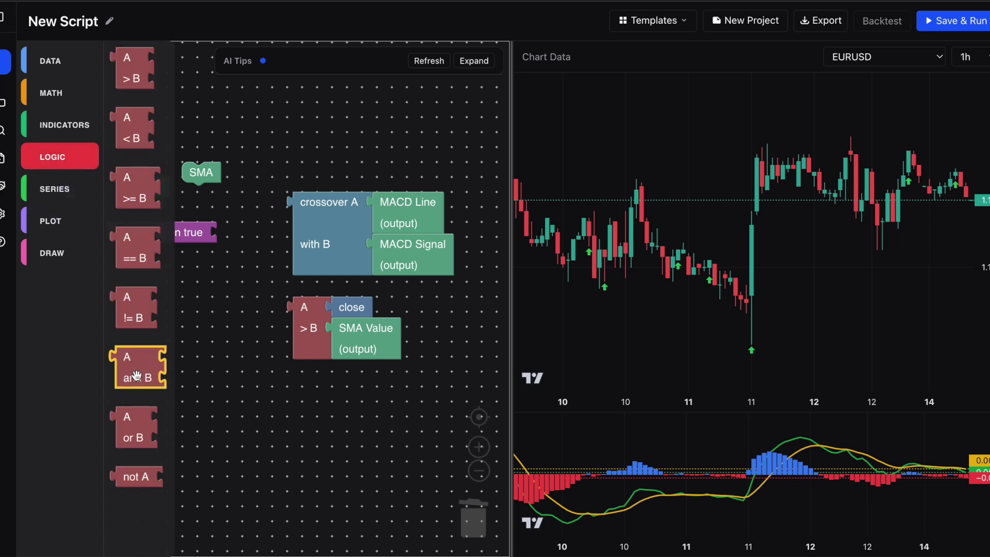
{"action": "left_click_drag", "start_coordinate": [133, 367], "coordinate": [270, 250]}
{"action": "left_click_drag", "start_coordinate": [345, 331], "coordinate": [256, 321]}
{"action": "left_click", "coordinate": [274, 421]}
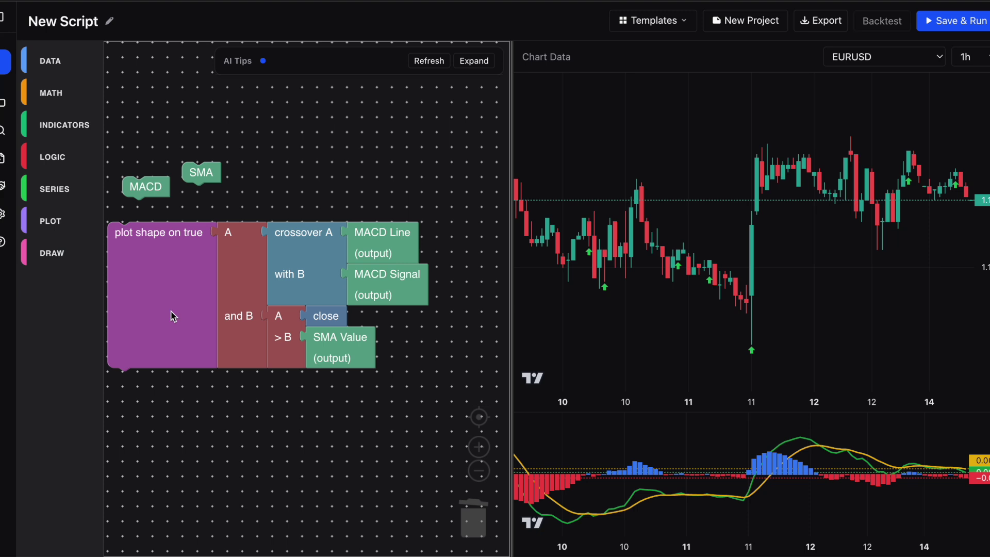
Step: Save and run the script, and inspect the arrows on the chart in relation to the SMA line
{"action": "left_click", "coordinate": [954, 21]}
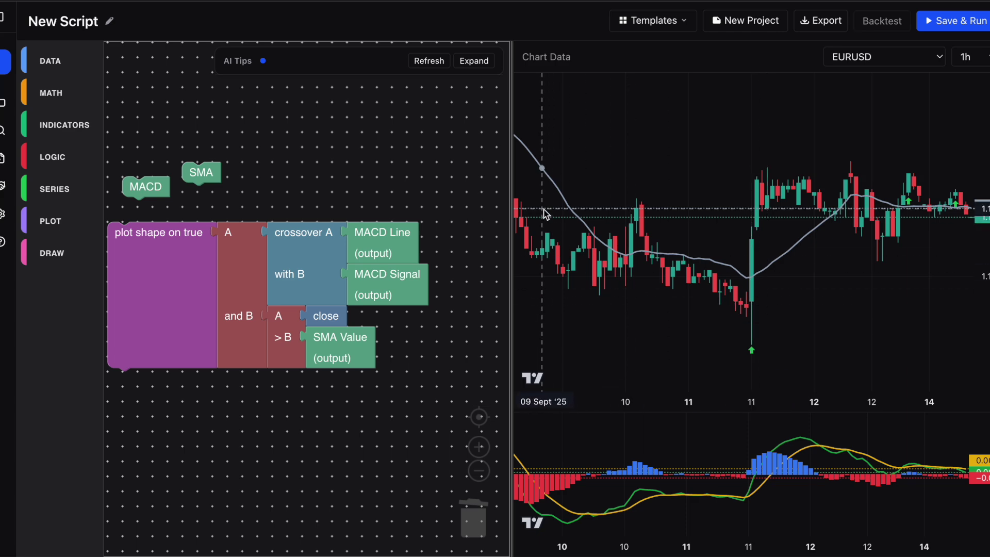
{"action": "scroll", "coordinate": [691, 294], "scroll_direction": "down", "scroll_amount": 1}
{"action": "scroll", "coordinate": [686, 292], "scroll_direction": "up", "scroll_amount": 3}
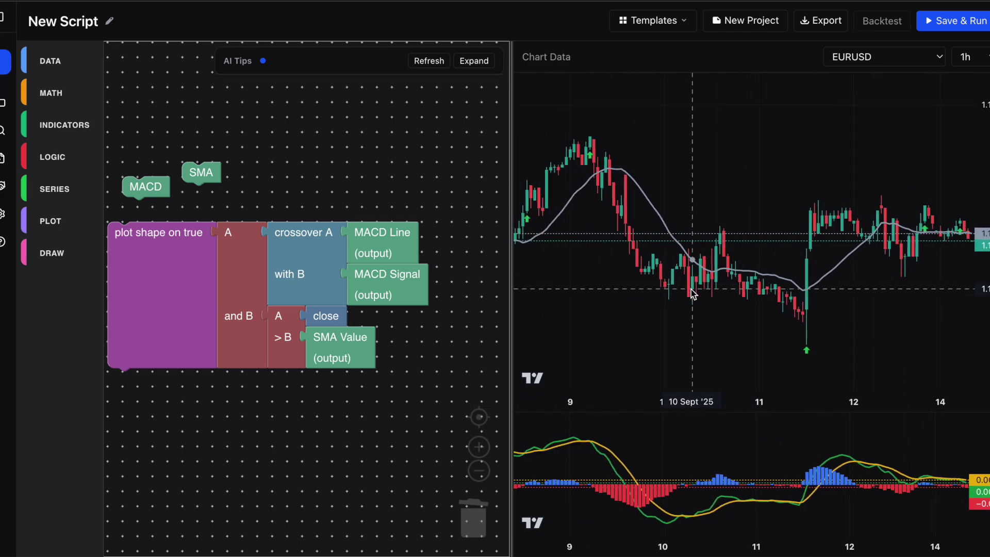
{"action": "left_click_drag", "start_coordinate": [592, 287], "coordinate": [672, 290]}
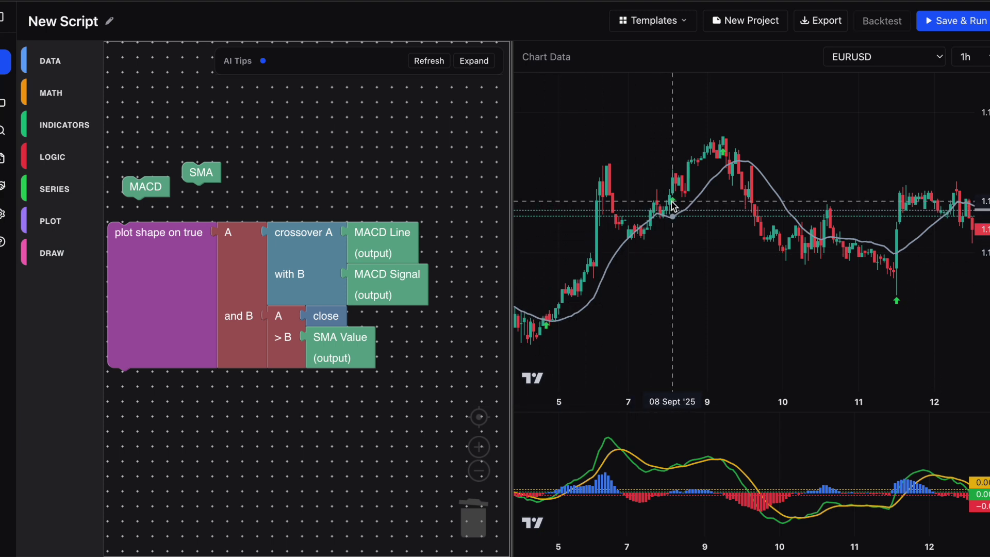
Step: Align the SMA block with the MACD block and shift the Plot Shape group so its edge lines up beneath MACD
{"action": "left_click", "coordinate": [204, 175]}
{"action": "left_click_drag", "start_coordinate": [205, 178], "coordinate": [206, 191]}
{"action": "left_click_drag", "start_coordinate": [187, 274], "coordinate": [200, 273]}
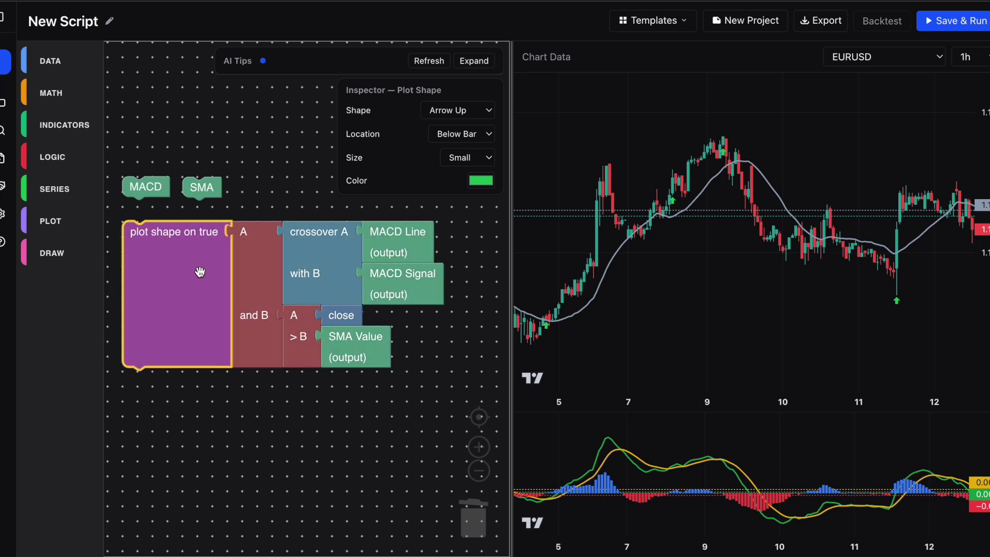
{"action": "left_click", "coordinate": [253, 177]}
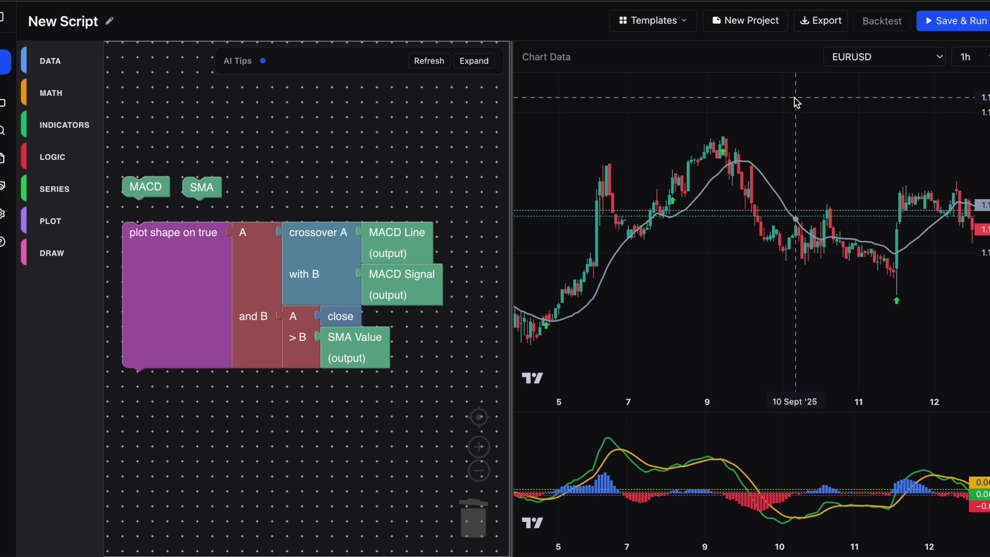
Step: Copy the script to the clipboard as PineScript v6 and paste it over the entire existing code in TradingView's Pine Editor
{"action": "left_click", "coordinate": [826, 23]}
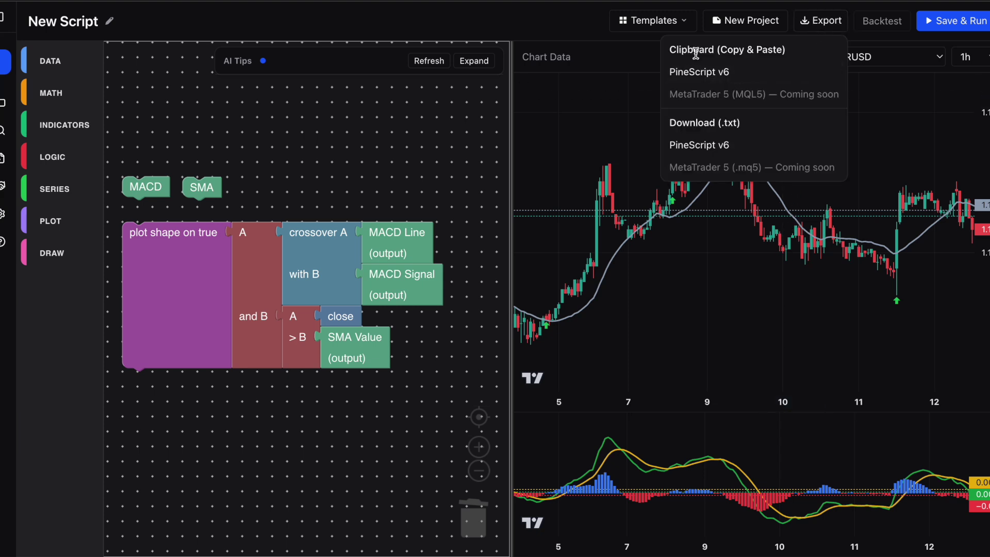
{"action": "left_click", "coordinate": [732, 72]}
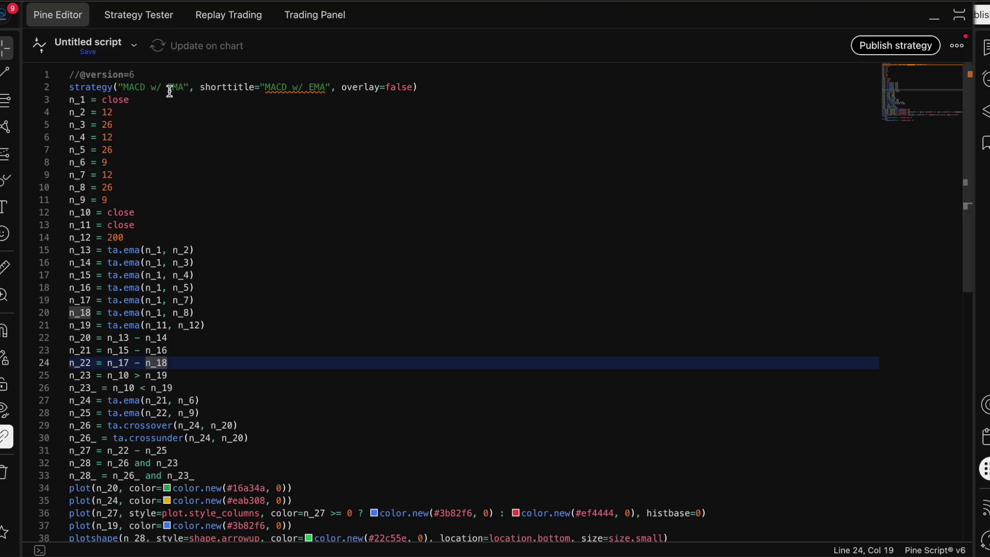
{"action": "left_click", "coordinate": [280, 346]}
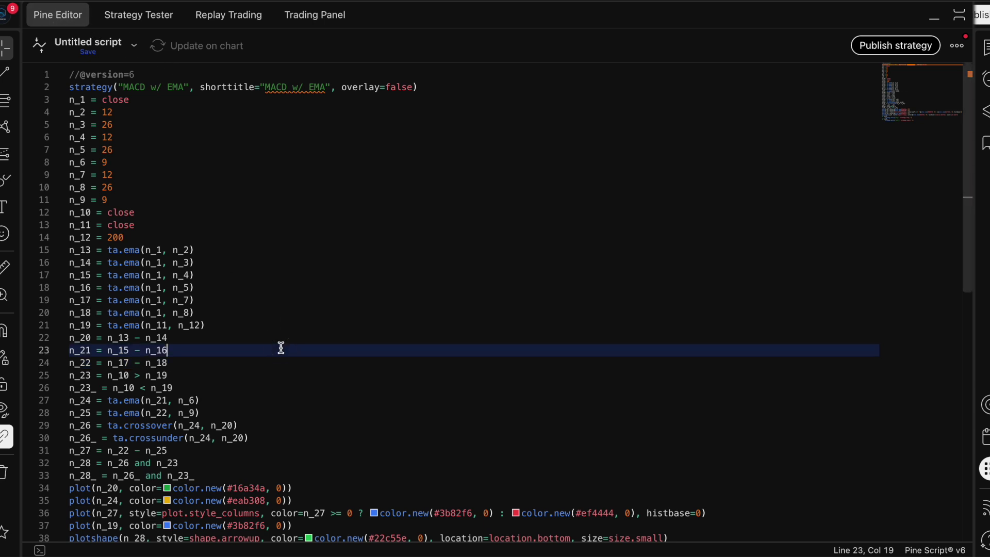
{"action": "key", "text": "ctrl+a"}
{"action": "key", "text": "ctrl+v"}
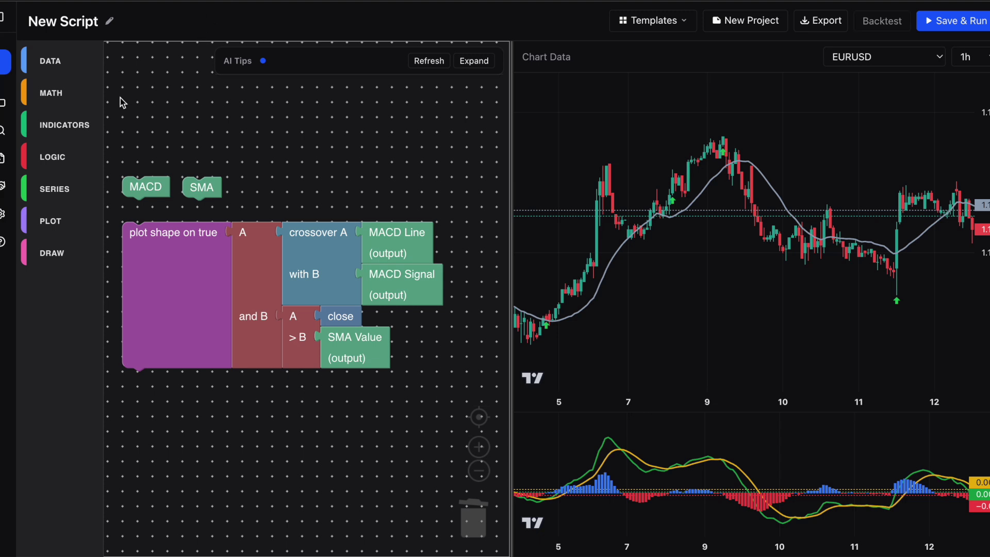
Step: Return to the block canvas and open the set of indicator blocks
{"action": "left_click", "coordinate": [67, 130]}
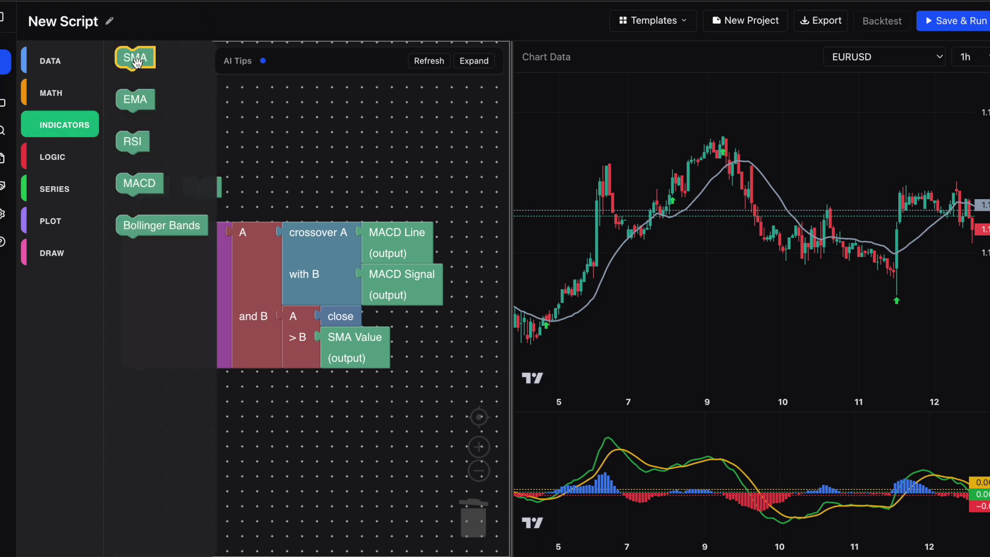